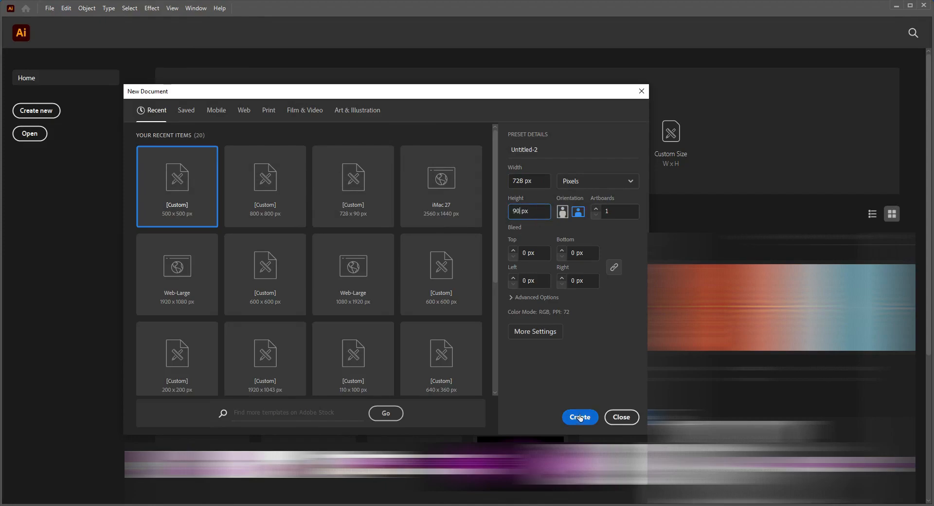
Step: Create a new landscape document 728 px wide and 90 px high
click(579, 417)
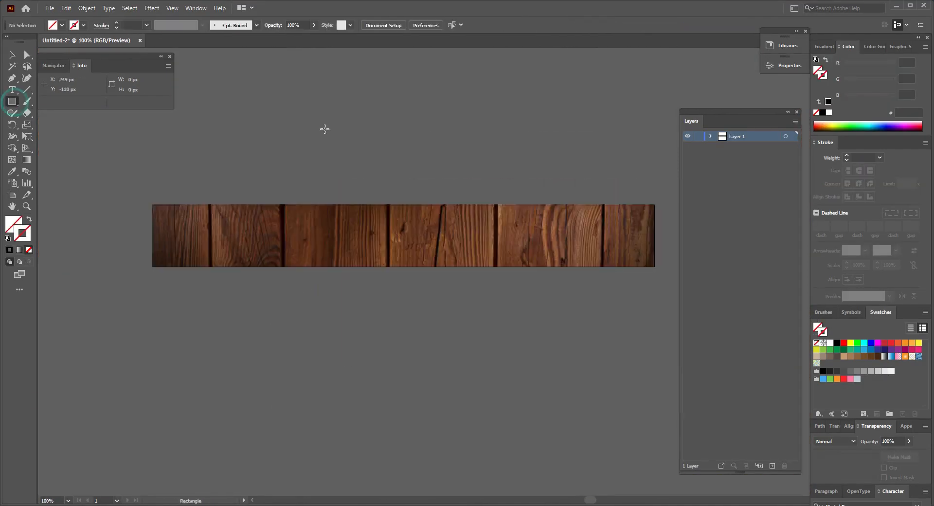
Step: Create a 728 × 90 px rectangle and centre it on the artboard over the wood background
click(325, 129)
key(Return)
click(417, 25)
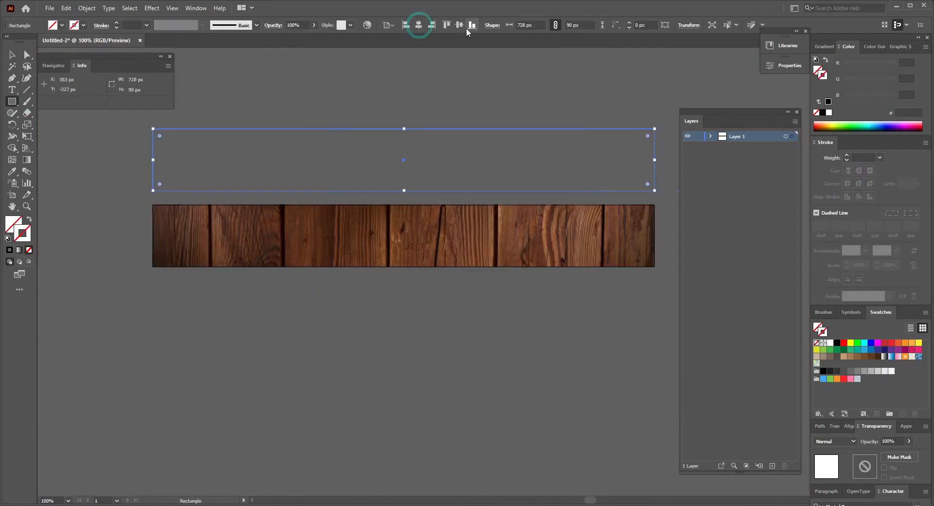
click(459, 25)
Step: Fill the rectangle with black and set its blending to Overlay at 50% opacity
click(7, 238)
key(v)
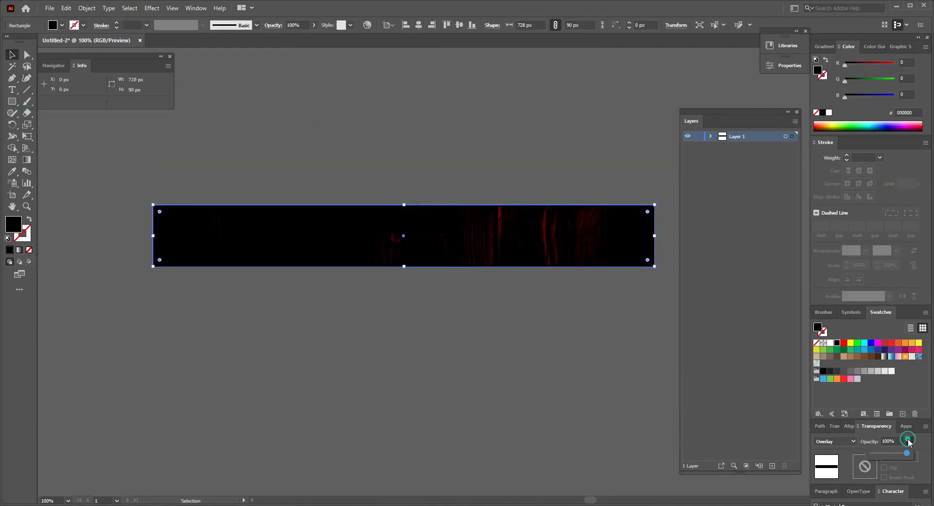
drag(886, 456, 887, 456)
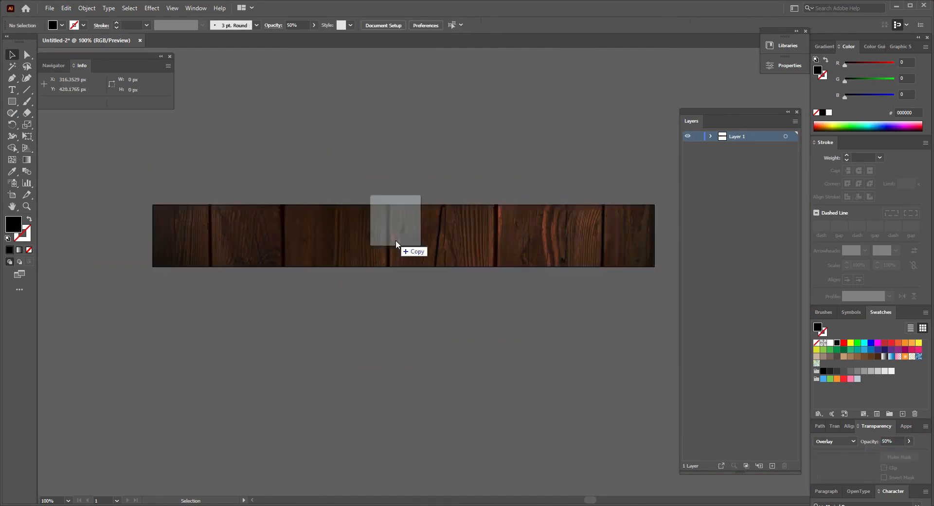
Step: Place the pizza image on the banner and scale it down to about 99 × 63 px
drag(396, 240, 395, 240)
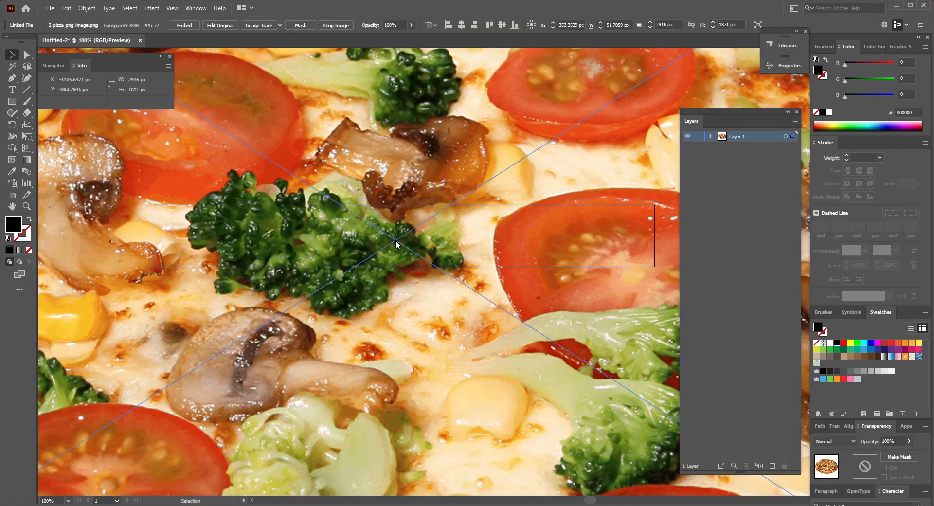
key(ctrl+minus)
key(ctrl+minus)
key(ctrl+minus)
key(ctrl+minus)
key(ctrl+minus)
key(ctrl+minus)
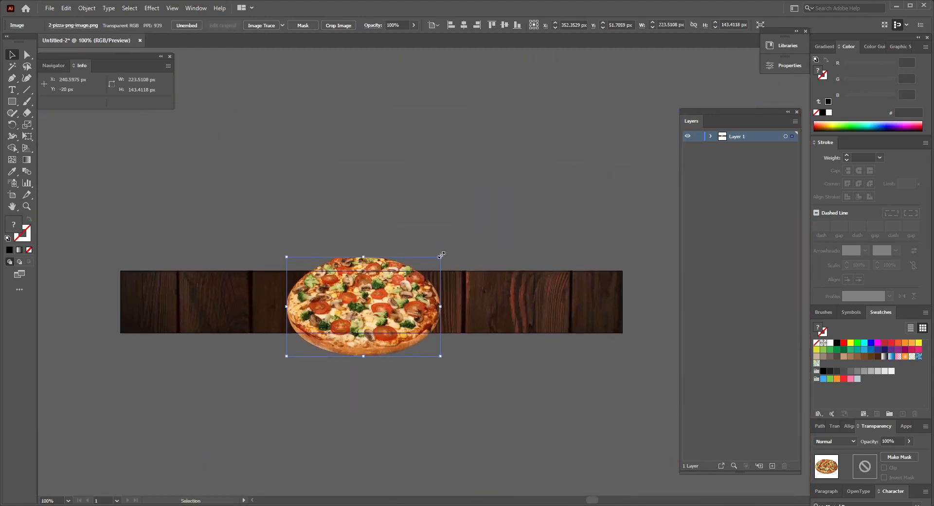
drag(440, 254, 397, 284)
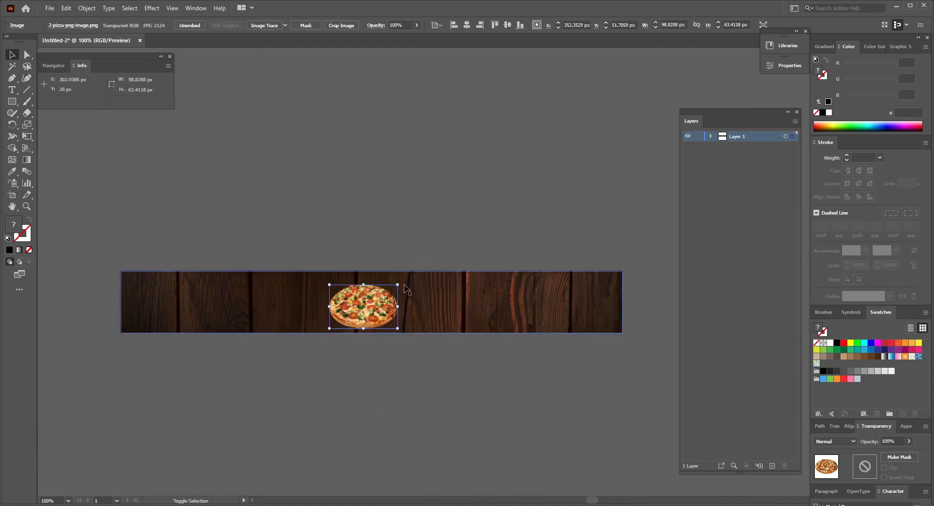
Step: Move the pizza to the right part of the banner and apply a Drop Shadow effect to it
click(392, 246)
drag(382, 317, 553, 312)
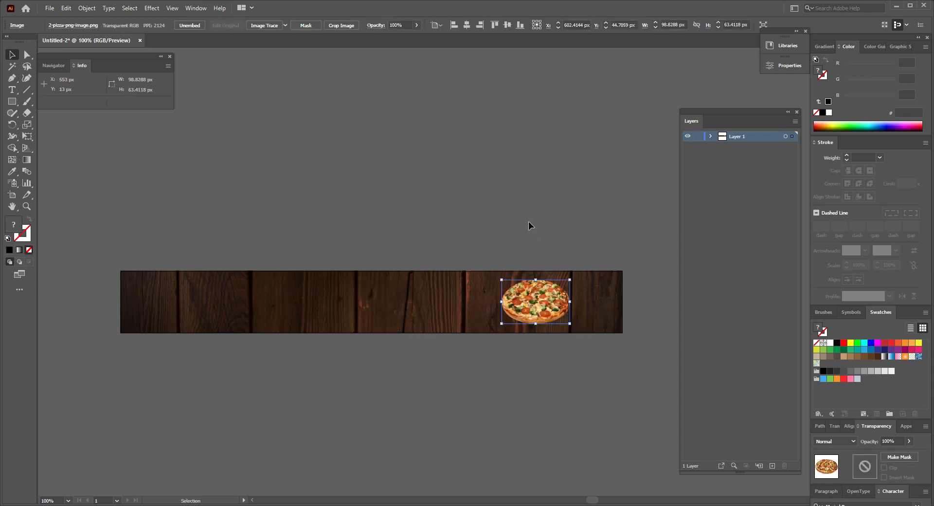
click(544, 294)
click(150, 9)
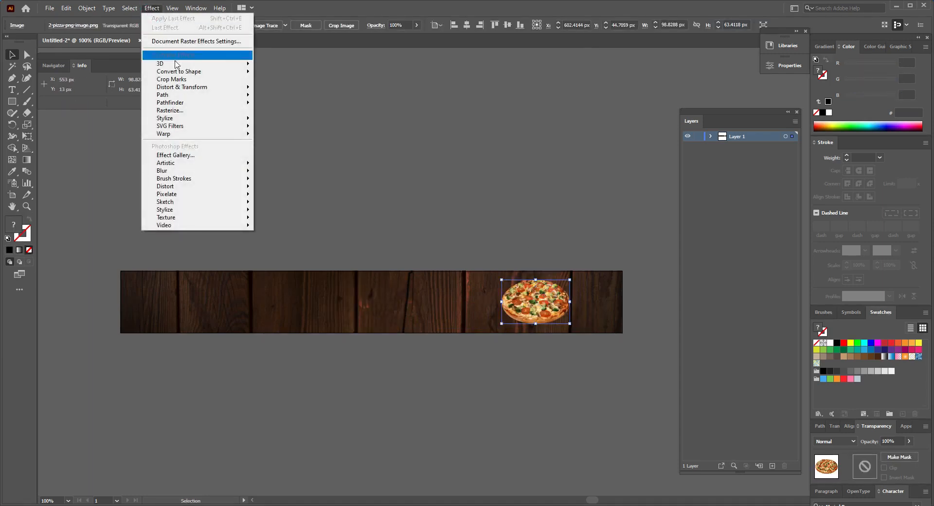
mouse_move(207, 121)
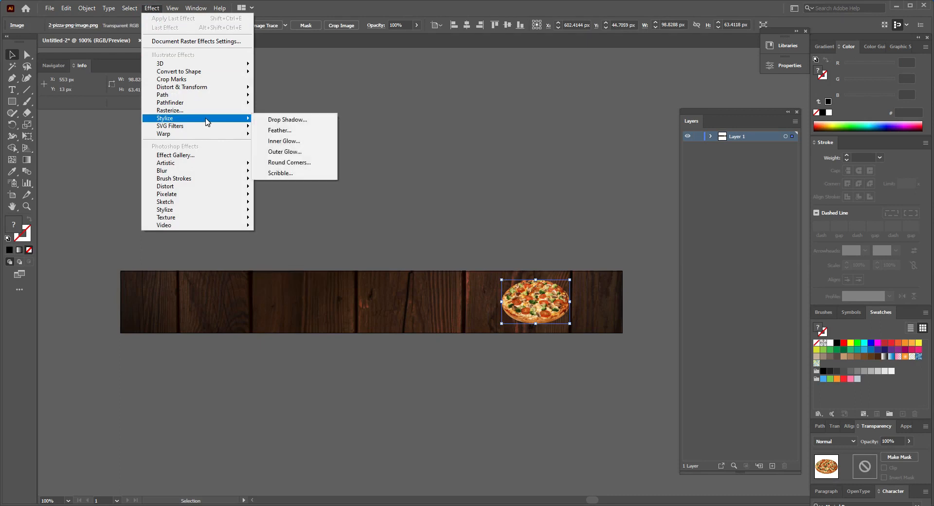
click(287, 120)
click(141, 249)
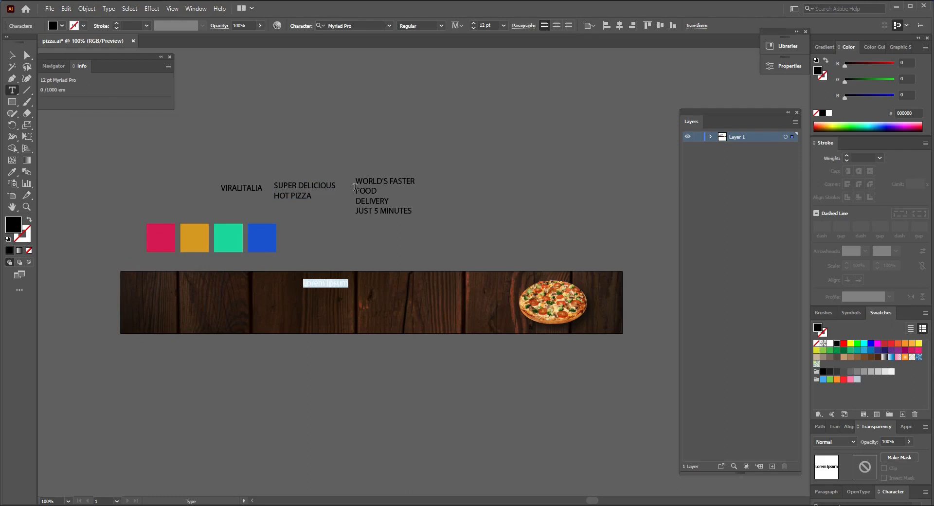
Step: Replace the placeholder text on the banner with a copy of "SUPER DELICIOUS" and fill it with white
drag(335, 185, 273, 186)
key(ctrl+c)
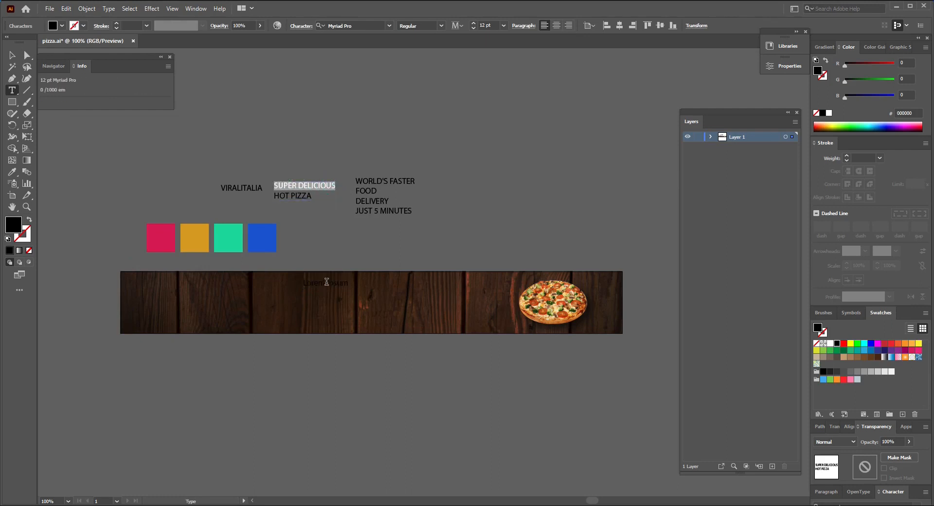
click(326, 282)
key(ctrl+a)
key(ctrl+v)
key(Escape)
double_click(14, 225)
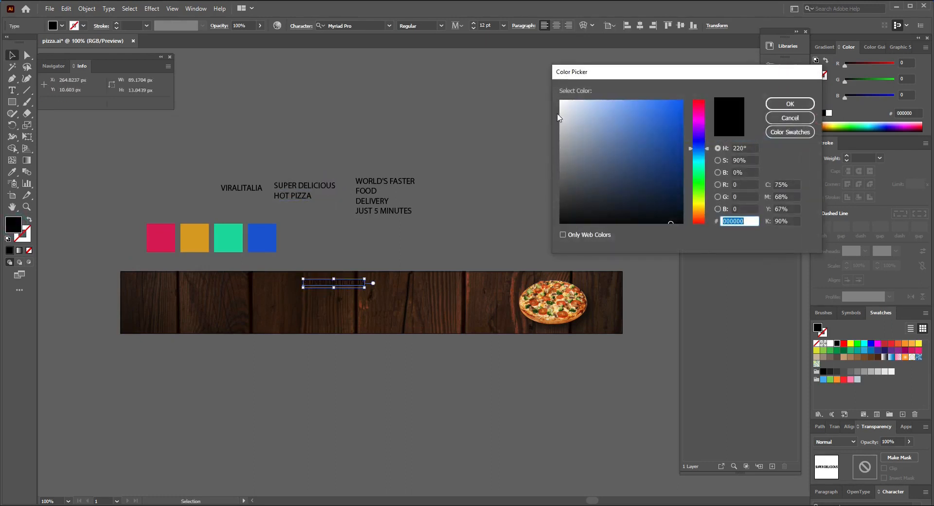
click(560, 102)
click(789, 104)
Step: Cut "HOT PIZZA" from the copy text above the banner and paste it as a separate text object on the banner
key(t)
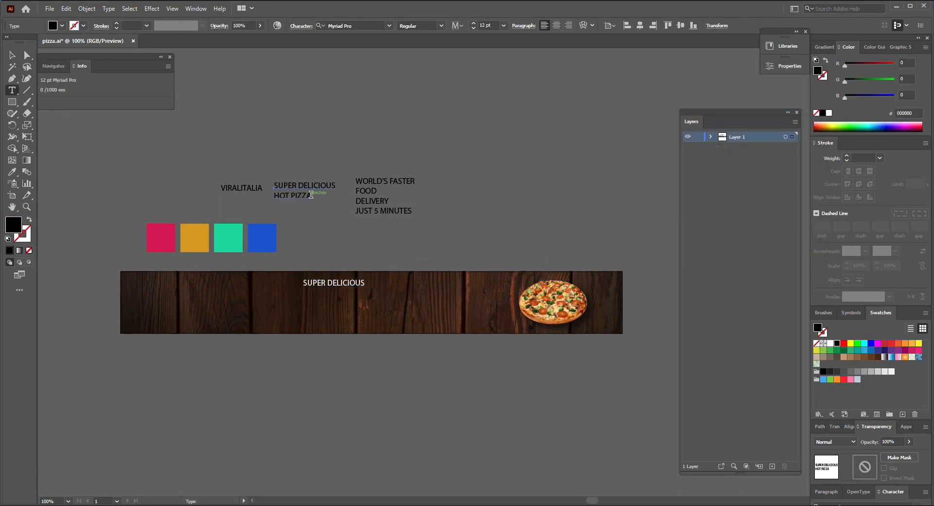
drag(311, 194, 273, 195)
key(ctrl+x)
click(321, 301)
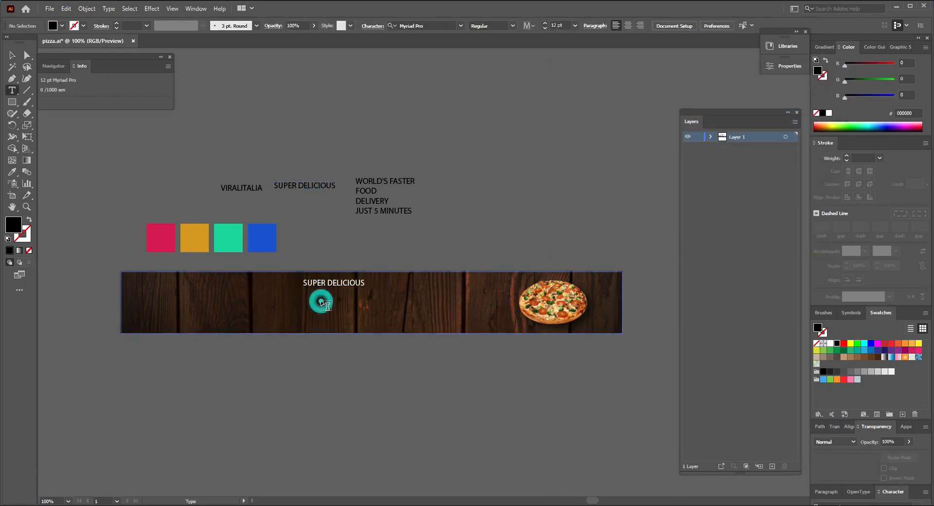
click(373, 260)
key(ctrl+v)
key(Escape)
Step: Enlarge the "SUPER DELICIOUS" text and fill the newly added banner text with white
click(361, 283)
drag(364, 287, 384, 291)
drag(360, 285, 454, 292)
double_click(14, 226)
click(559, 101)
click(787, 104)
Step: Replace the white text between the headline and the pizza with "ORDER NOW"
click(300, 138)
triple_click(457, 292)
key(BackSpace)
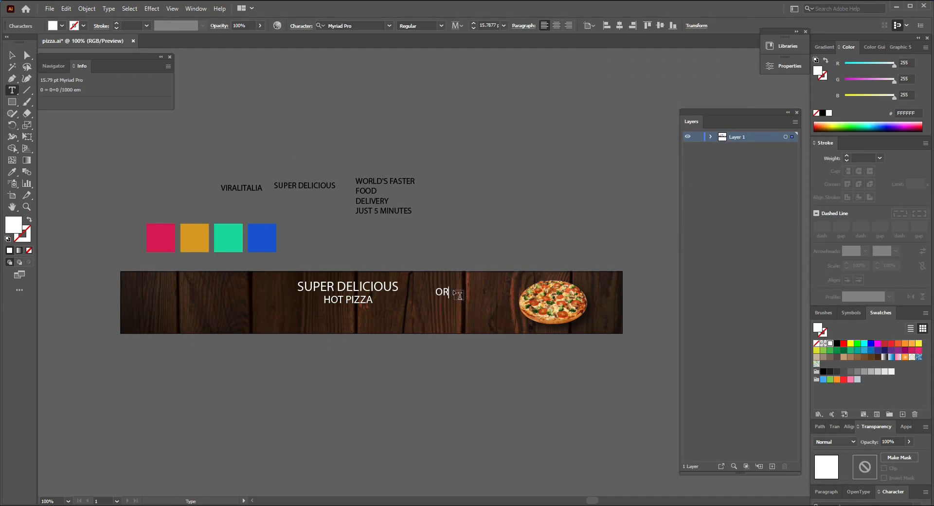
key(Escape)
Step: Enlarge the "HOT PIZZA" line and set both headline lines in the Hamsief font
click(380, 301)
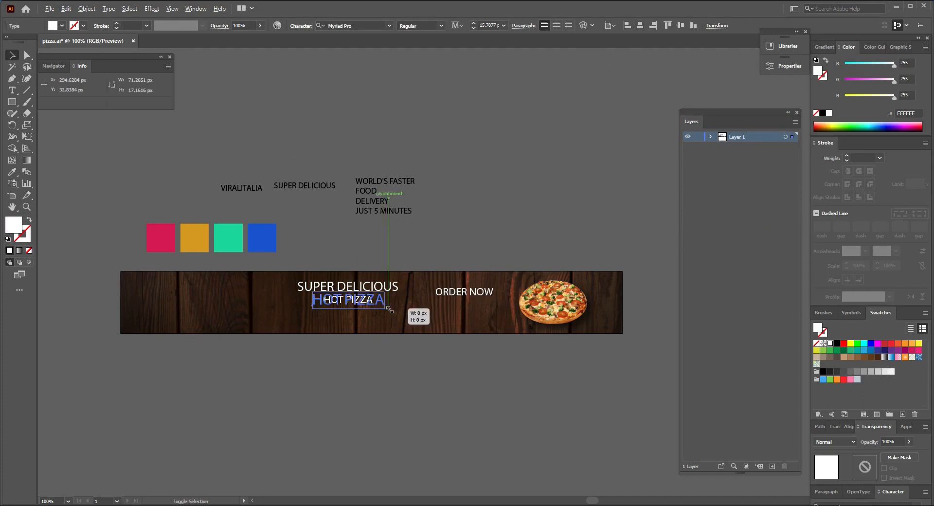
click(390, 287)
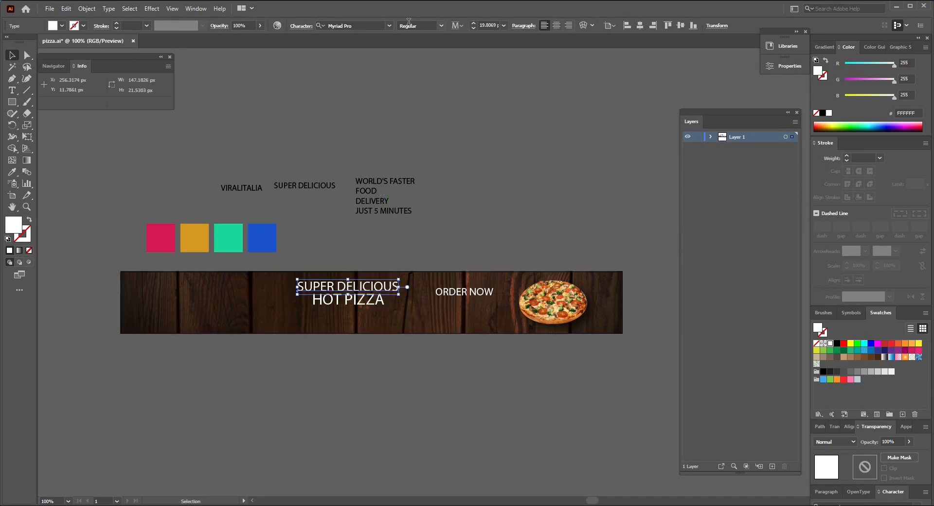
click(355, 25)
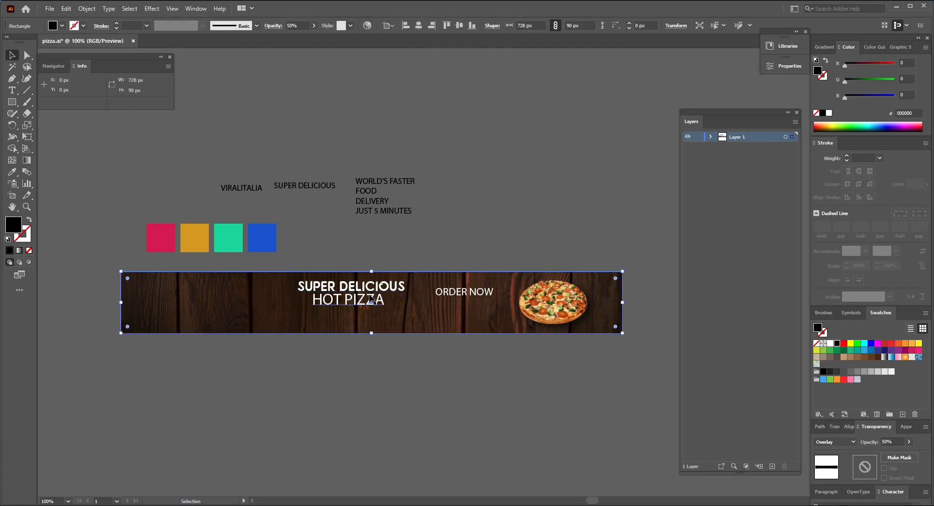
click(368, 297)
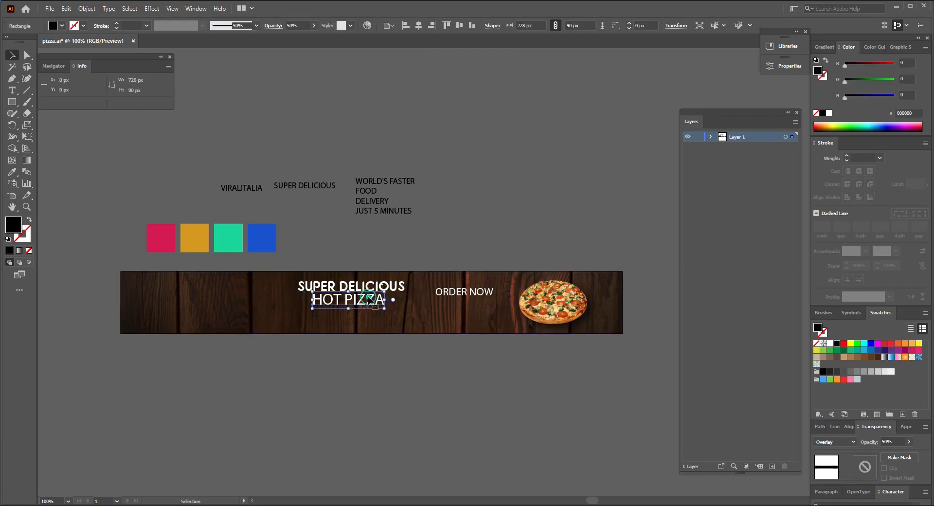
click(351, 25)
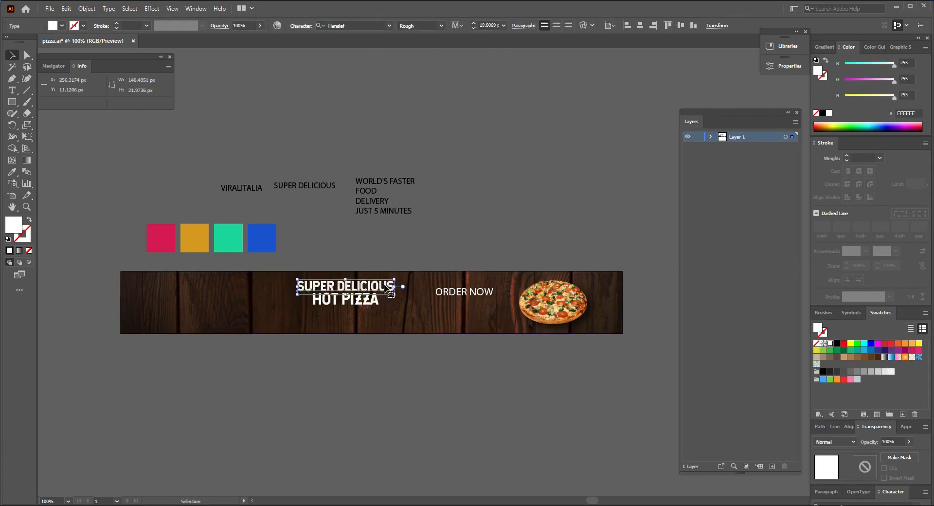
Step: Set "HOT PIZZA" to the Rough style and nudge it slightly down from "SUPER DELICIOUS"
click(378, 298)
click(443, 26)
click(371, 286)
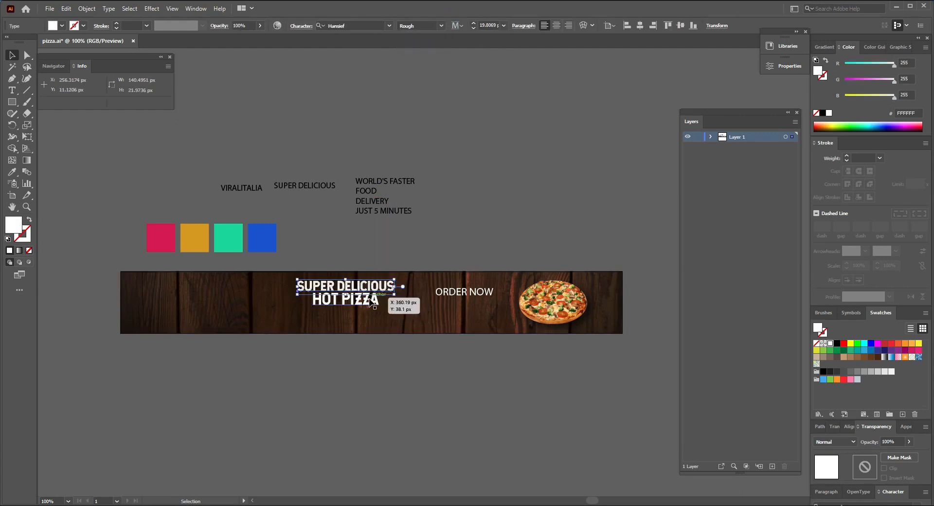
click(371, 299)
click(404, 325)
drag(362, 303, 362, 305)
Step: Colour "SUPER DELICIOUS" with the orange from the sample squares and "HOT PIZZA" with the green
click(345, 286)
key(i)
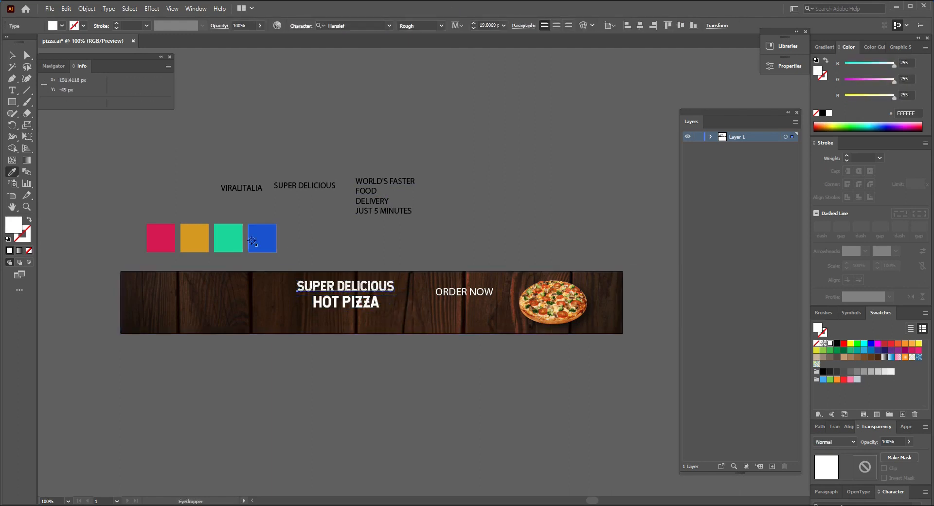
click(193, 235)
ctrl+click(345, 301)
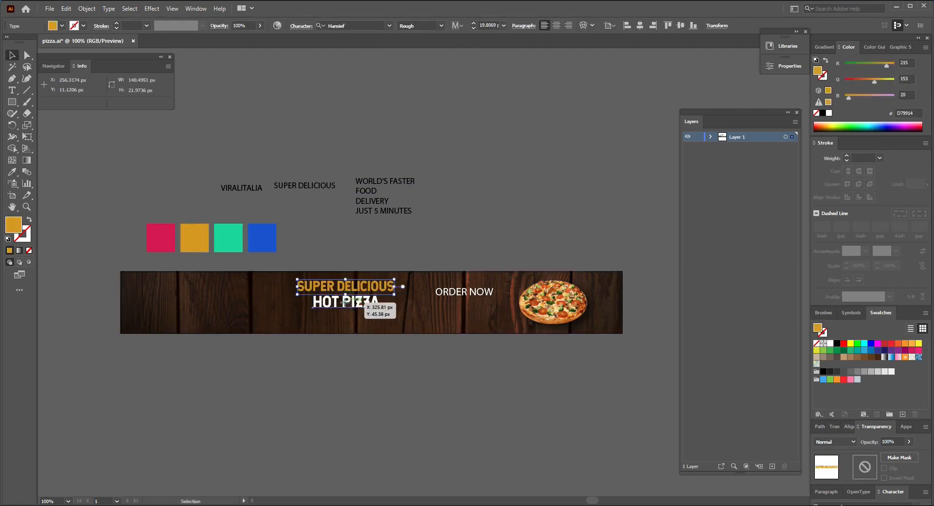
click(234, 236)
click(13, 56)
Step: Change the font of "HOT PIZZA" to Fonarto Regular
click(352, 304)
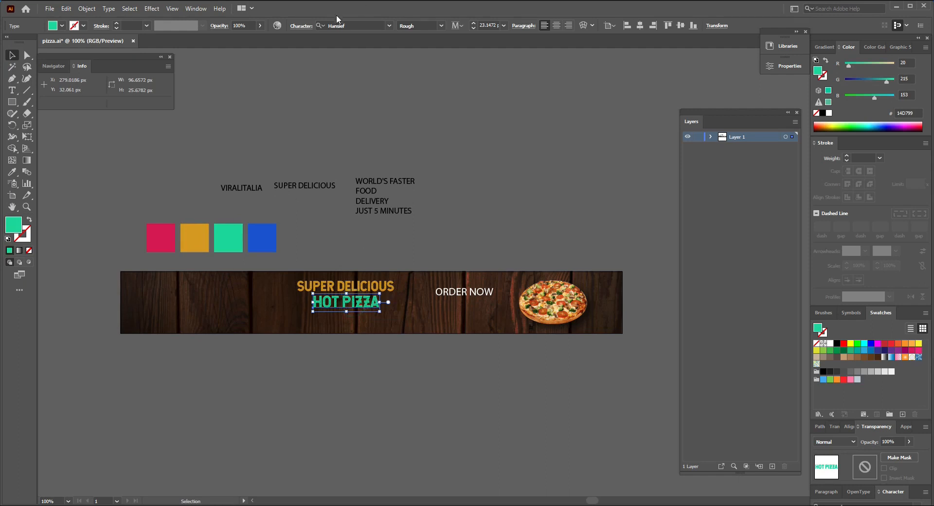
click(360, 25)
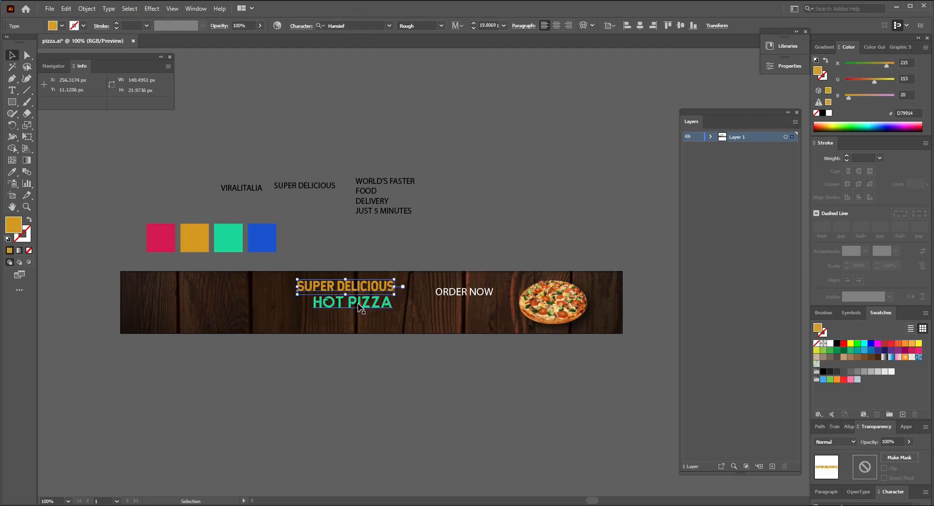
click(359, 306)
click(439, 26)
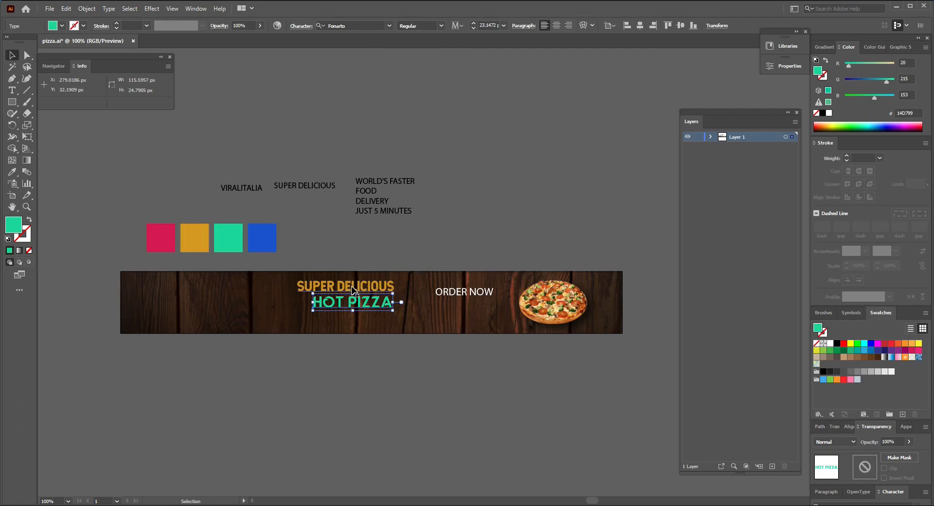
Step: Centre the two headline lines horizontally to each other and enlarge them together until "SUPER DELICIOUS" is about 160 px wide
key(a)
drag(371, 229, 480, 199)
drag(568, 196, 463, 221)
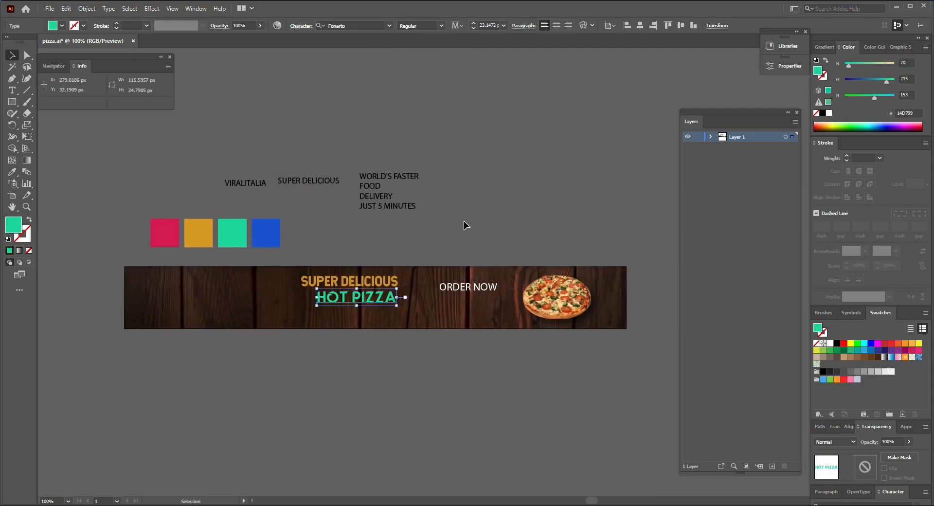
click(349, 281)
shift+click(372, 298)
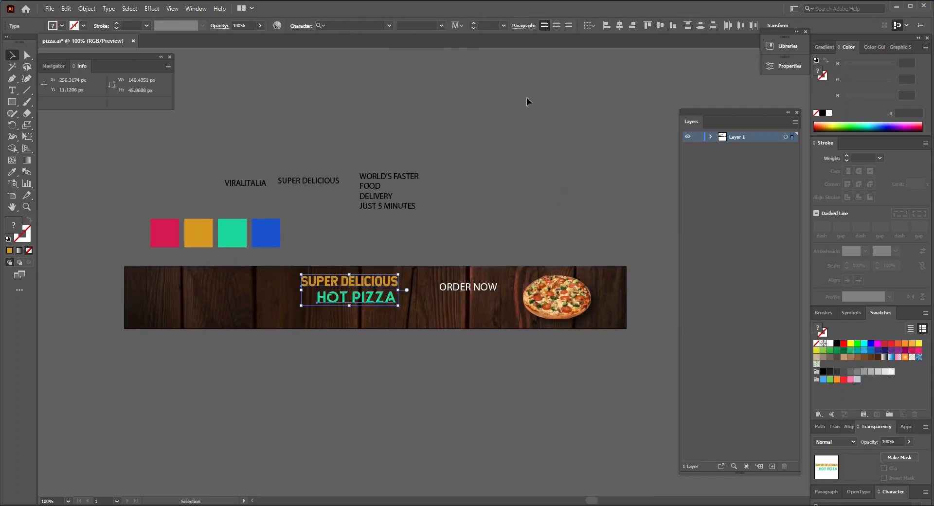
click(618, 27)
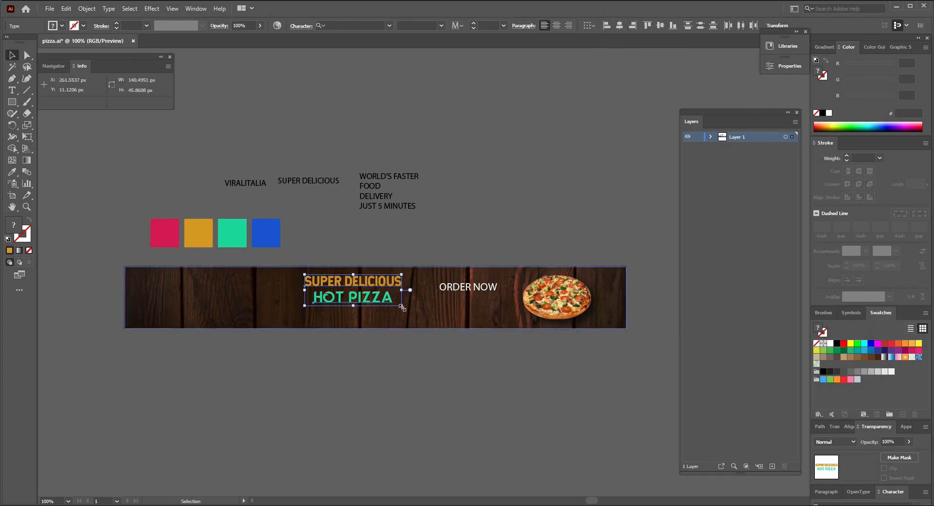
drag(398, 306, 410, 314)
Step: Slightly increase the font sizes of the "SUPER DELICIOUS" and "HOT PIZZA" lines
click(419, 246)
click(352, 285)
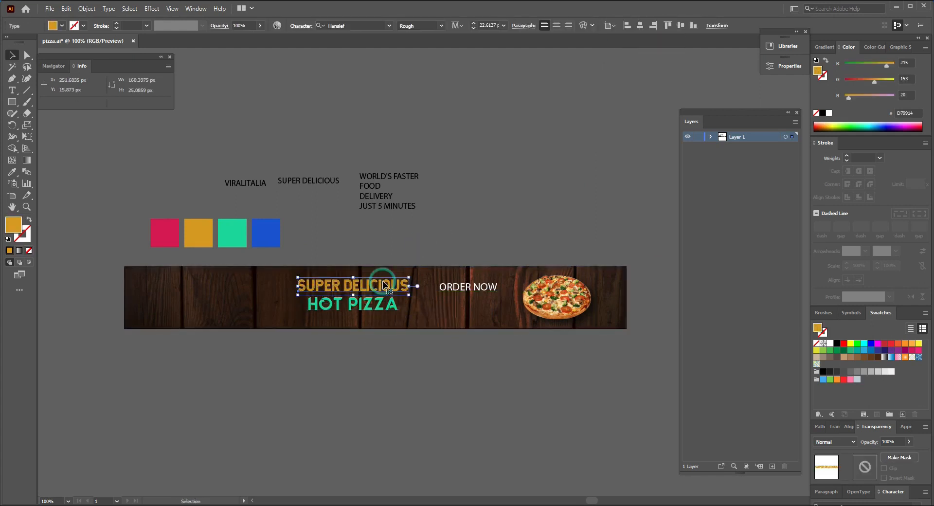
click(496, 25)
click(500, 75)
click(352, 304)
click(498, 23)
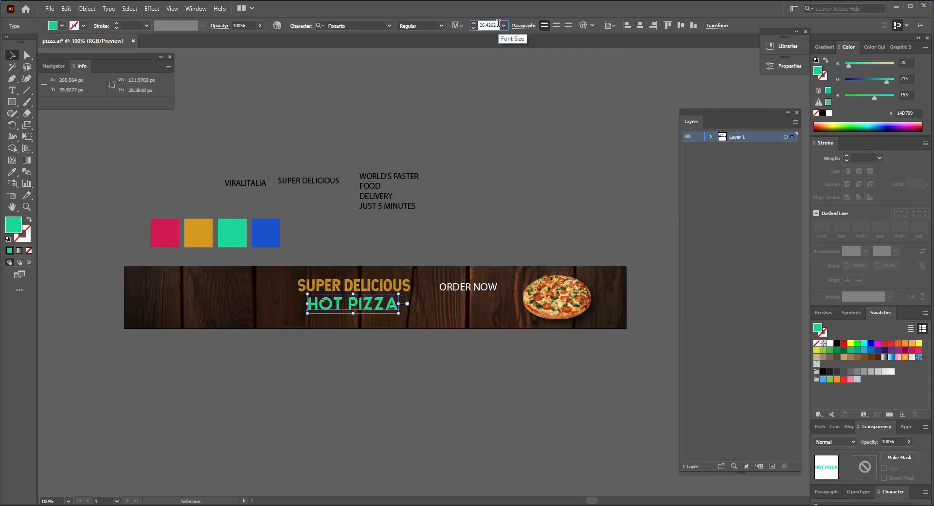
click(502, 86)
click(416, 280)
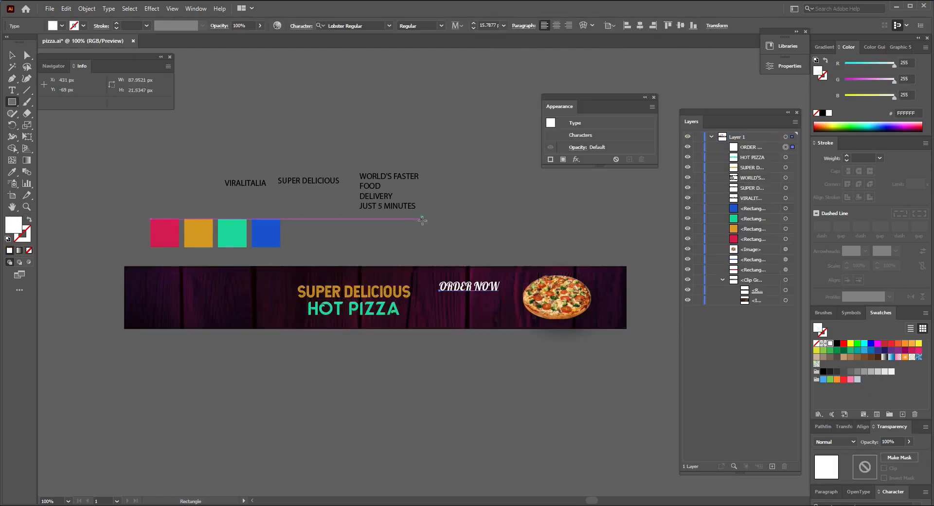
Step: Draw a small button rectangle above the banner and fill it with the blue from the sample squares
drag(421, 218, 484, 240)
key(i)
click(262, 233)
Step: Move the "ORDER NOW" text onto the blue rectangle and arrange the stacking so the text is in front
key(v)
drag(478, 285, 460, 229)
right_click(468, 227)
mouse_move(598, 395)
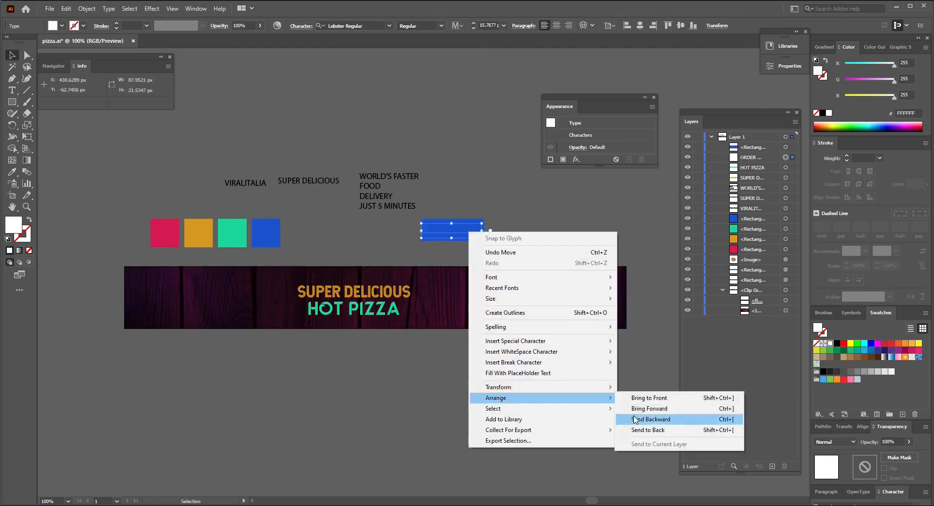
click(647, 421)
scroll(518, 222, up, 2)
click(507, 242)
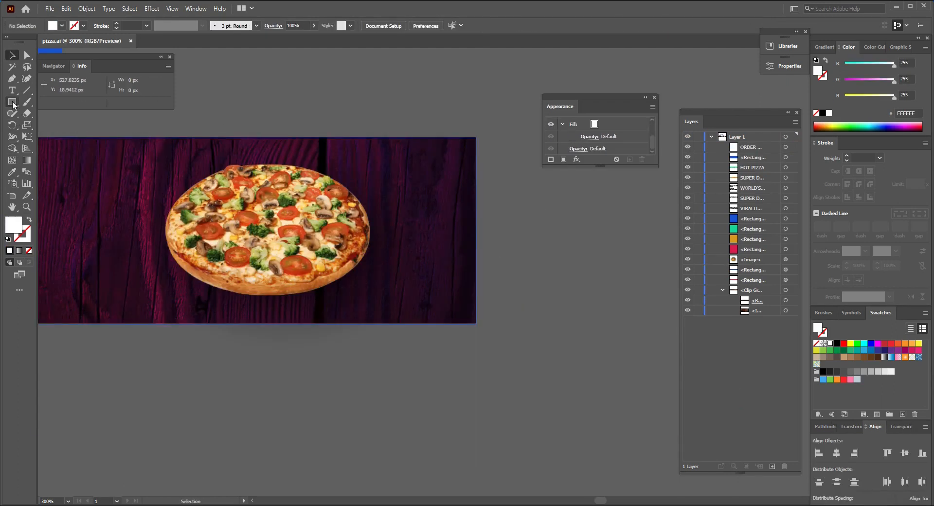
Step: Draw a 38 px circle below the banner and give it a gradient fill
drag(12, 102, 63, 123)
drag(370, 391, 410, 431)
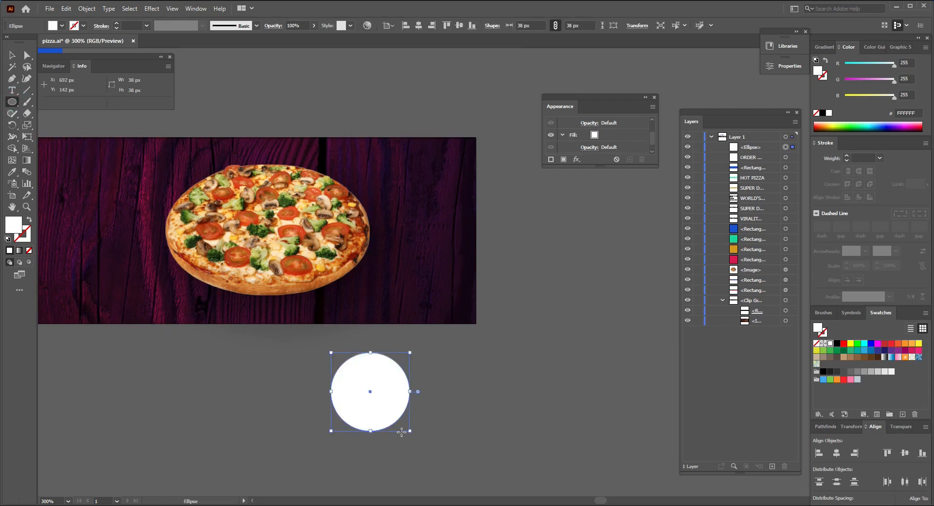
key(period)
Step: Make both gradient stops black, set the end stop to 0% opacity and change the gradient type to radial
double_click(817, 139)
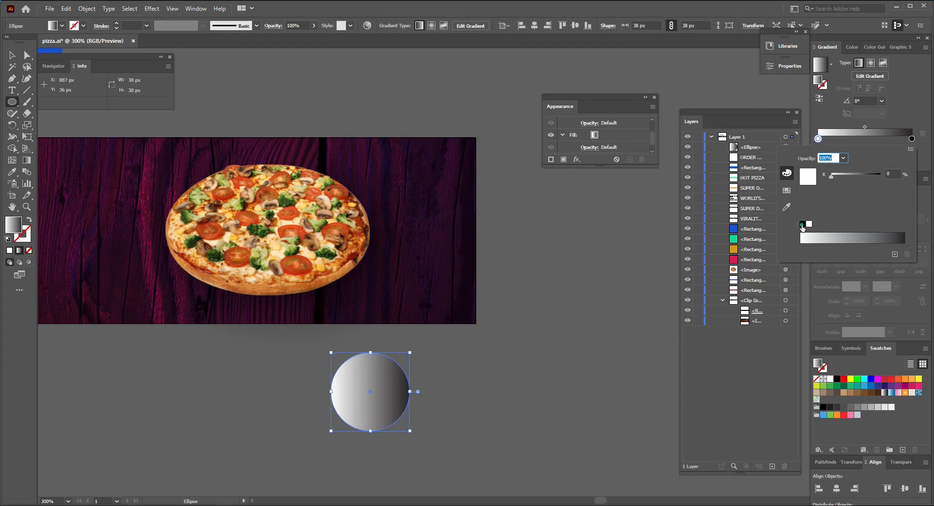
click(802, 225)
double_click(912, 139)
click(844, 158)
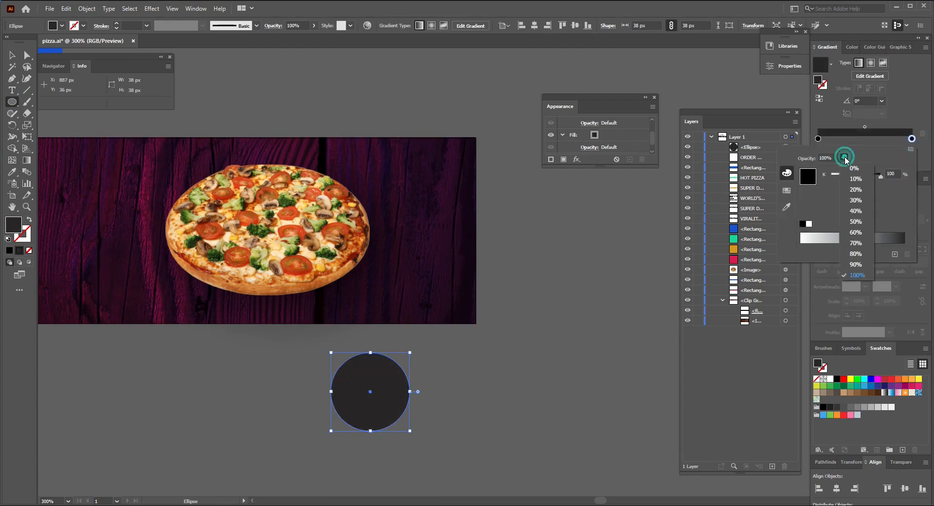
click(854, 167)
click(922, 157)
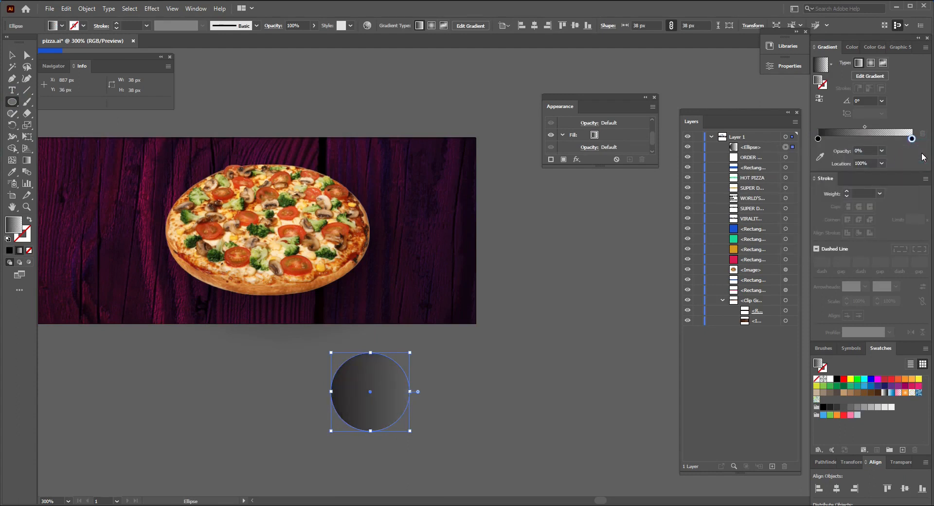
click(870, 63)
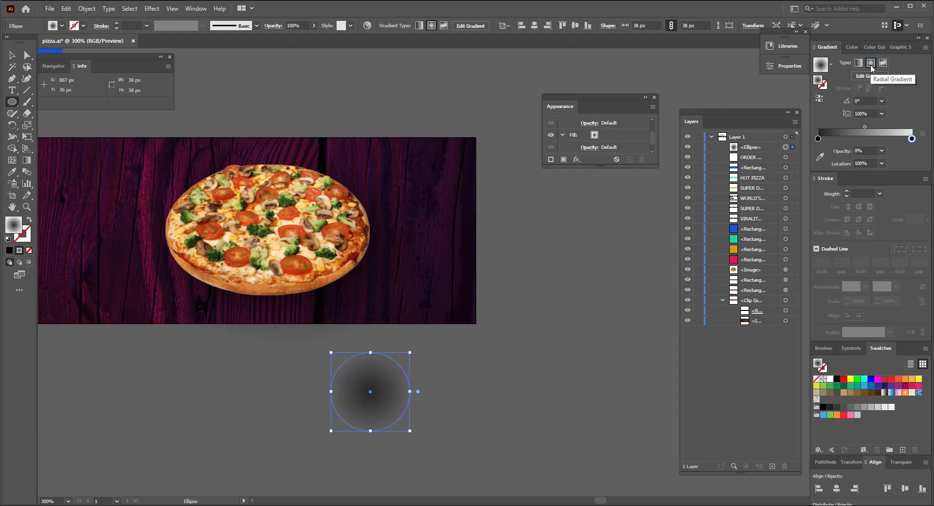
click(818, 98)
click(819, 99)
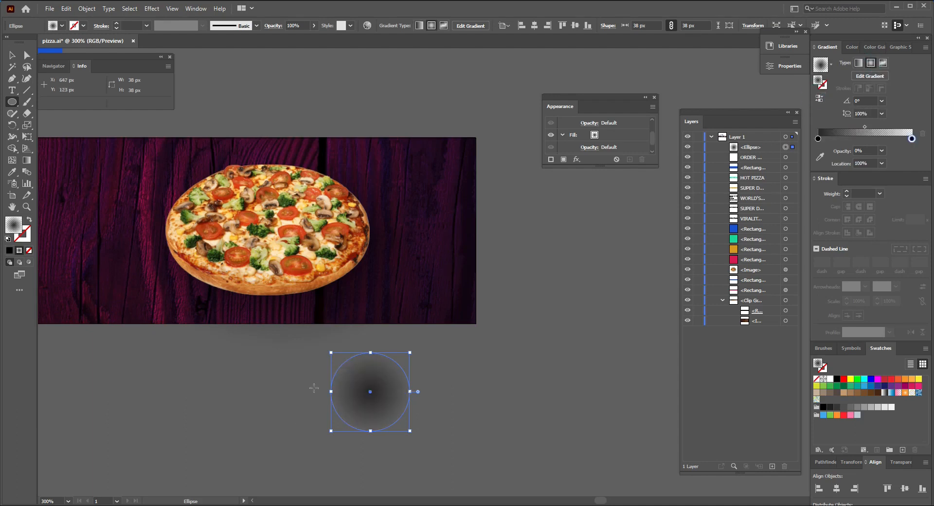
Step: Flatten the gradient circle into an ellipse about 73 × 14 px and place it with a copy beneath the pizza as a shadow
drag(371, 352, 372, 414)
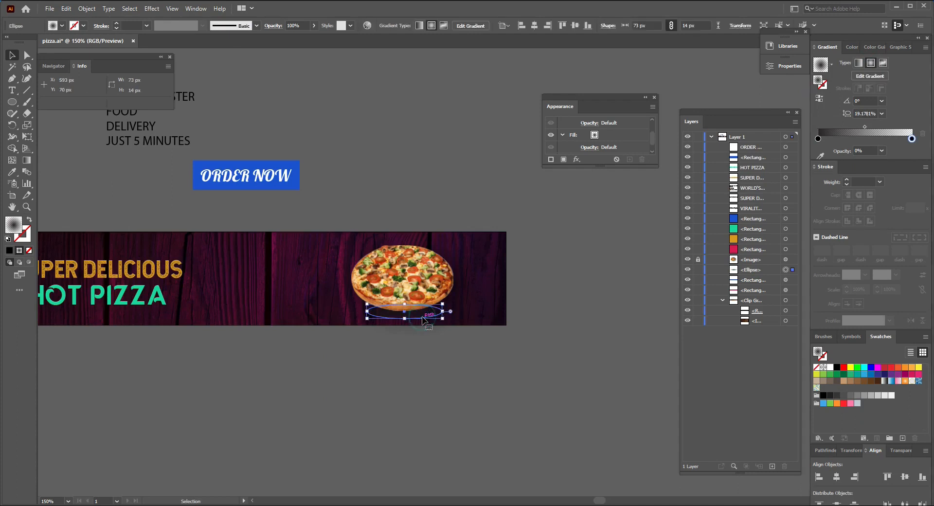
drag(436, 322, 418, 312)
click(478, 389)
click(486, 377)
key(Left)
key(Left)
key(Left)
key(Left)
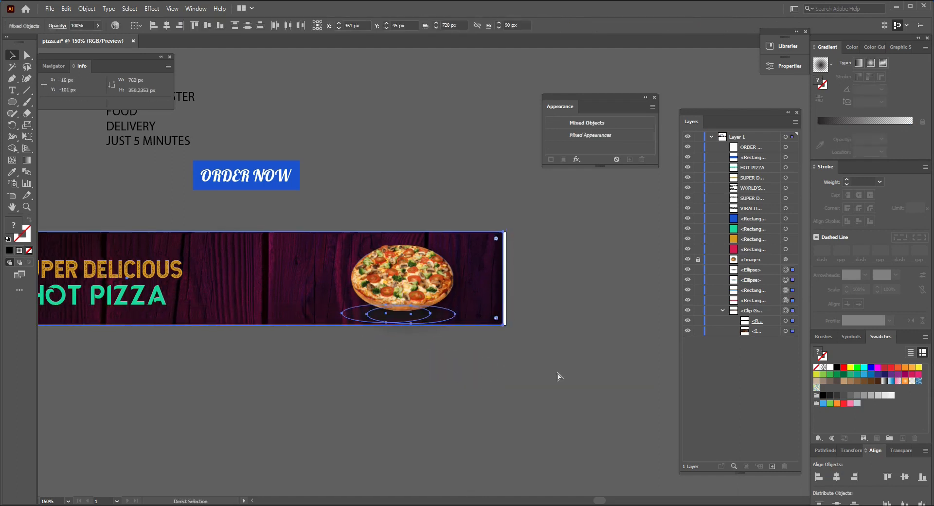
key(ctrl+z)
key(ctrl+z)
key(ctrl+z)
key(ctrl+z)
key(ctrl+z)
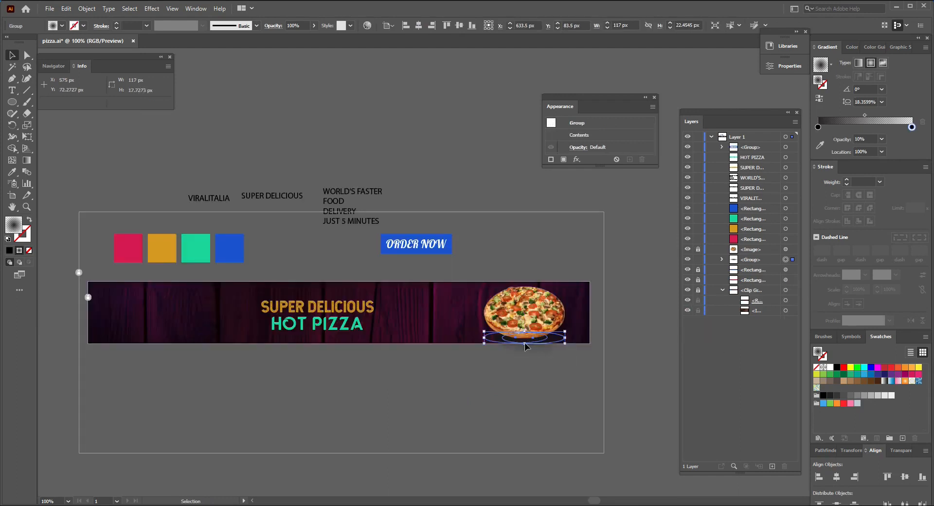
Step: Scale the pizza image down to about 103 × 66 px and lock it
click(608, 327)
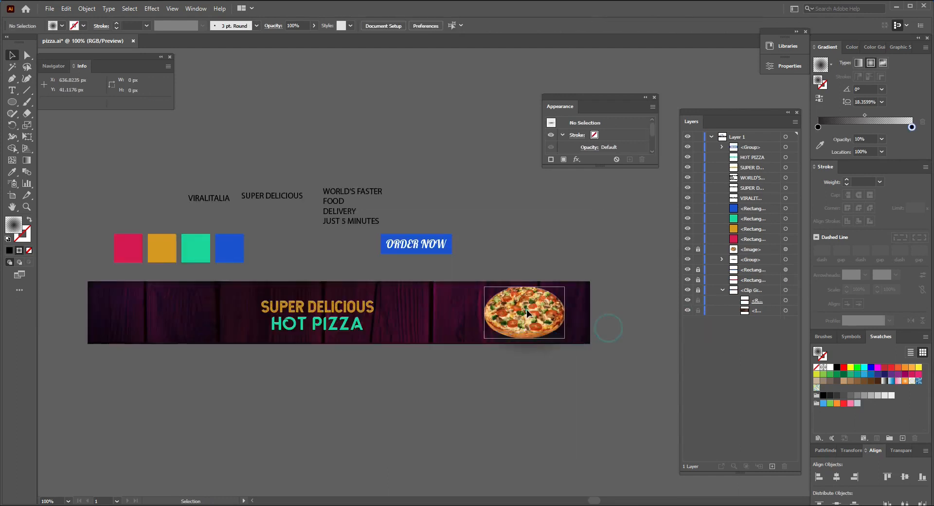
click(483, 300)
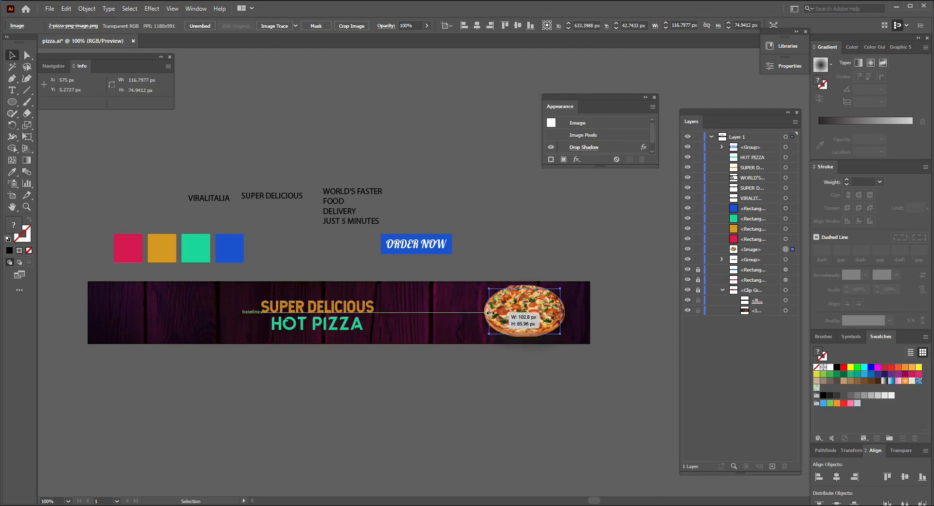
click(600, 364)
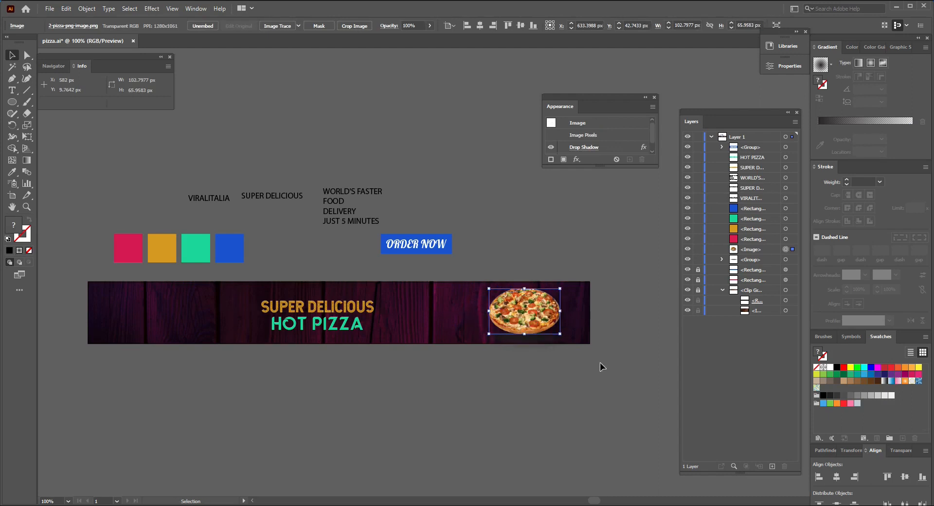
click(697, 249)
click(527, 341)
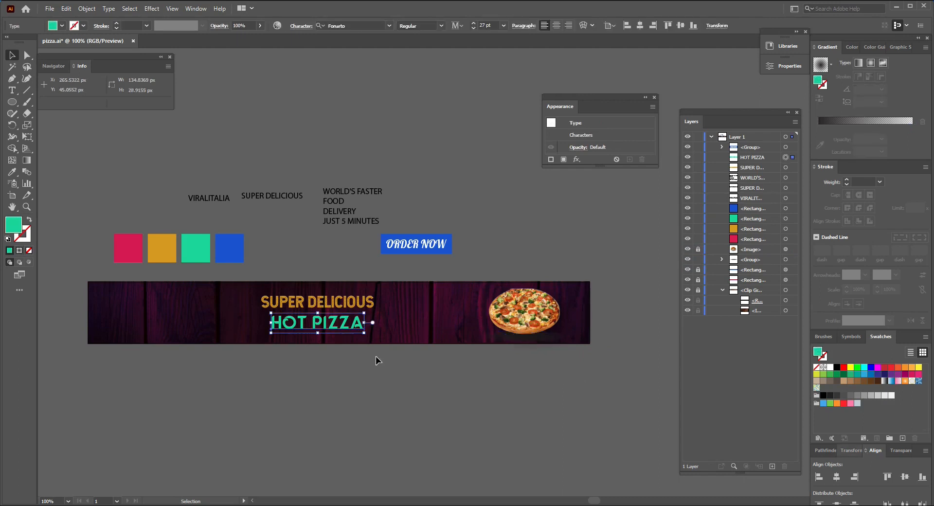
Step: Increase the font sizes of the headline lines to 25 pt for "SUPER DELICIOUS" and 28 pt for "HOT PIZZA"
click(377, 360)
click(343, 305)
click(473, 22)
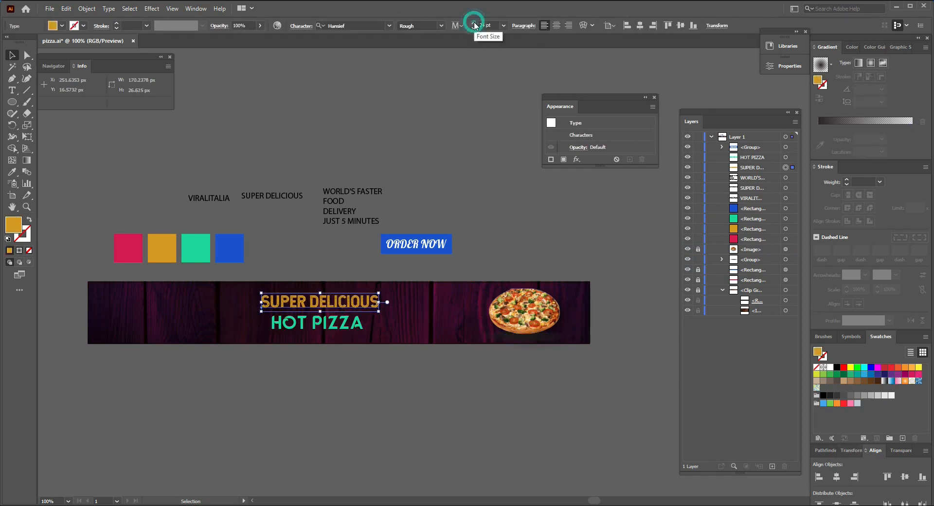
click(475, 25)
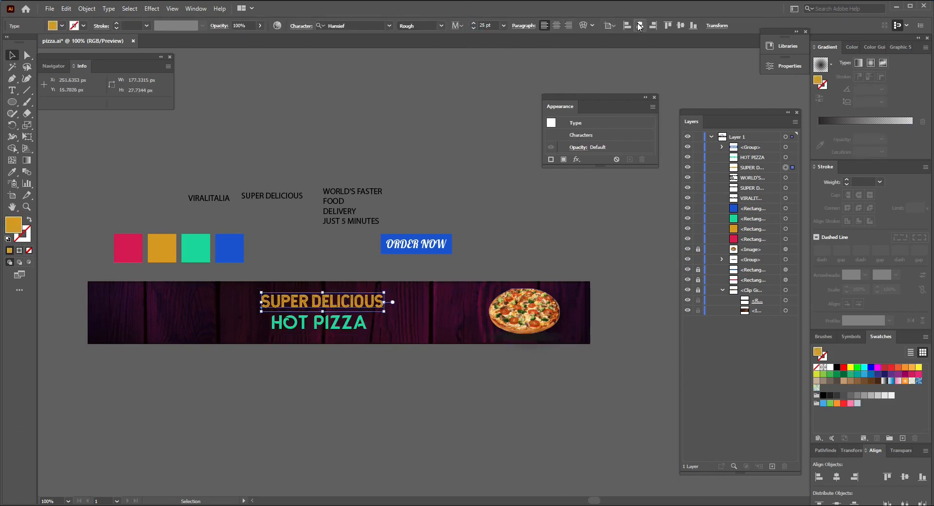
Step: Centre the "SUPER DELICIOUS" and "HOT PIZZA" lines horizontally on the banner
click(639, 25)
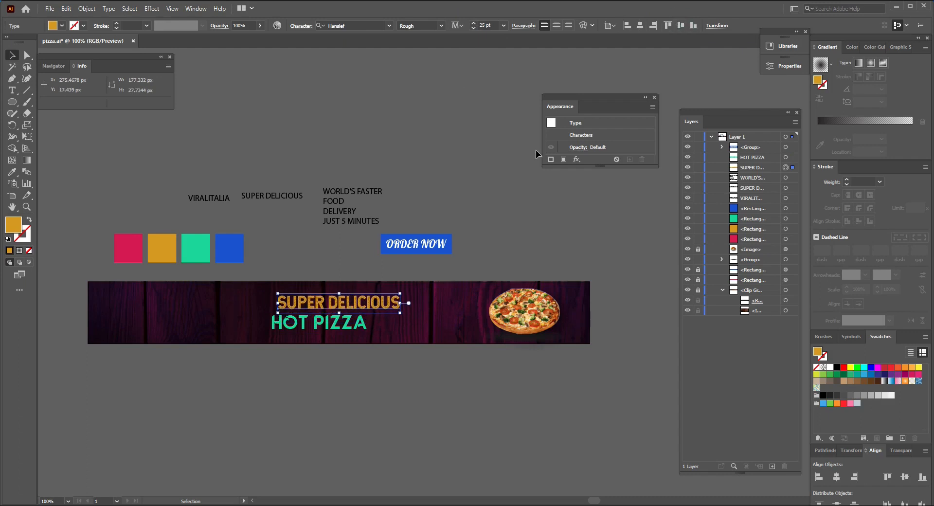
click(318, 322)
click(639, 26)
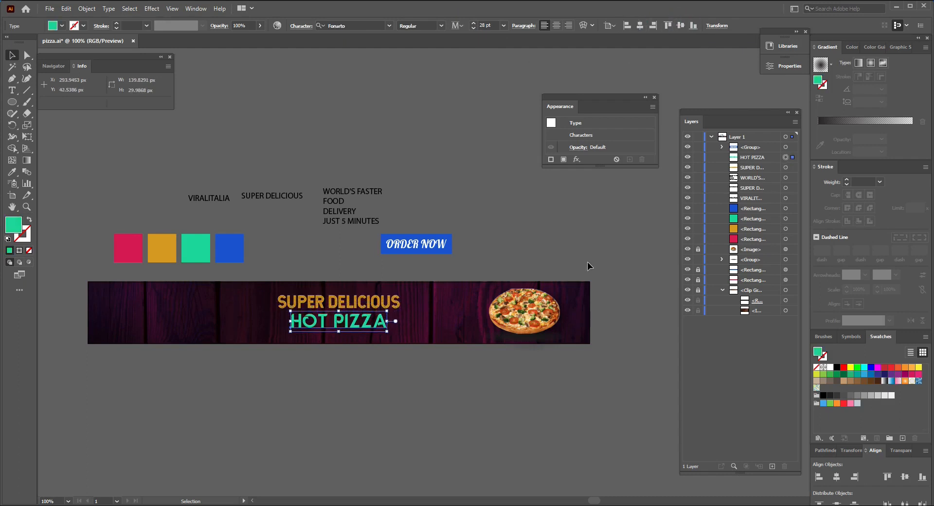
click(588, 266)
Step: Place the ORDER NOW button under "HOT PIZZA" and move the "WORLD'S FASTER FOOD DELIVERY" text onto the banner's left end
drag(444, 243, 368, 333)
click(340, 211)
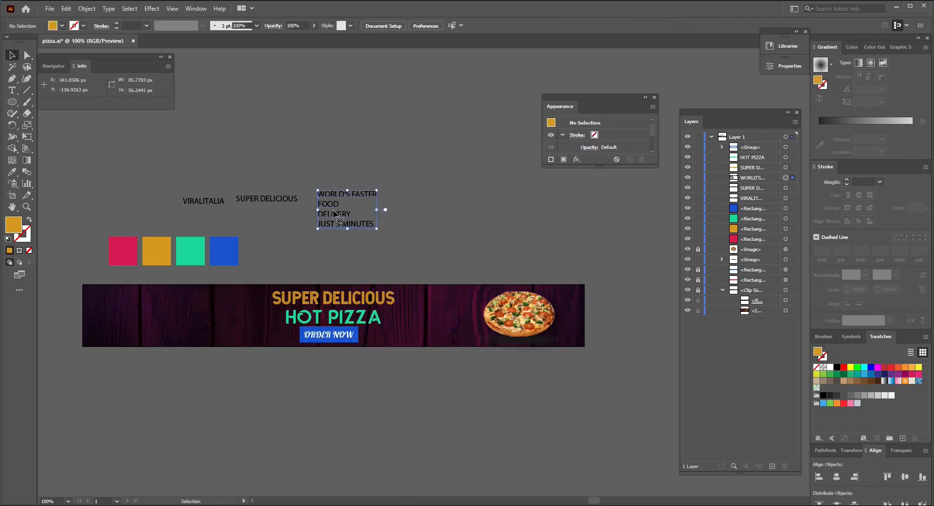
drag(333, 213, 121, 320)
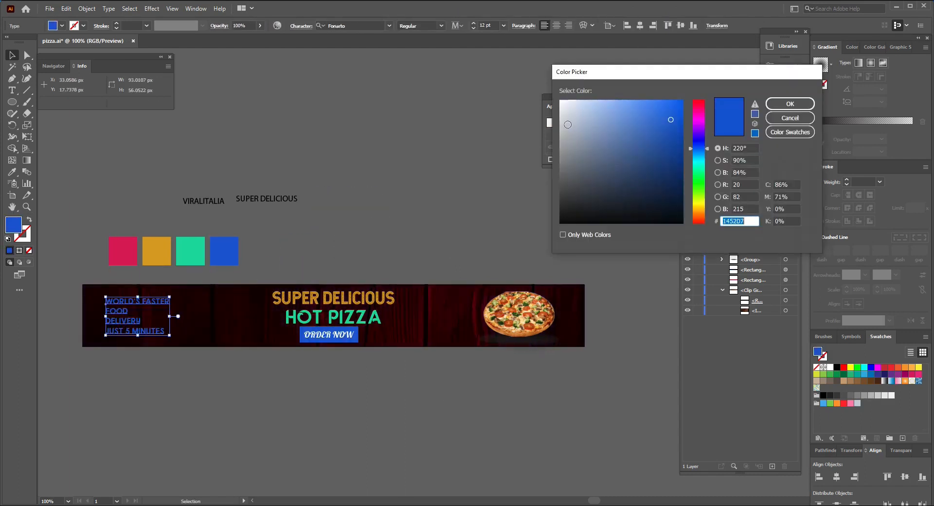
Step: Change the fill of the "WORLD'S FASTER FOOD DELIVERY JUST 5 MINUTES" text to white
text(185CD3)
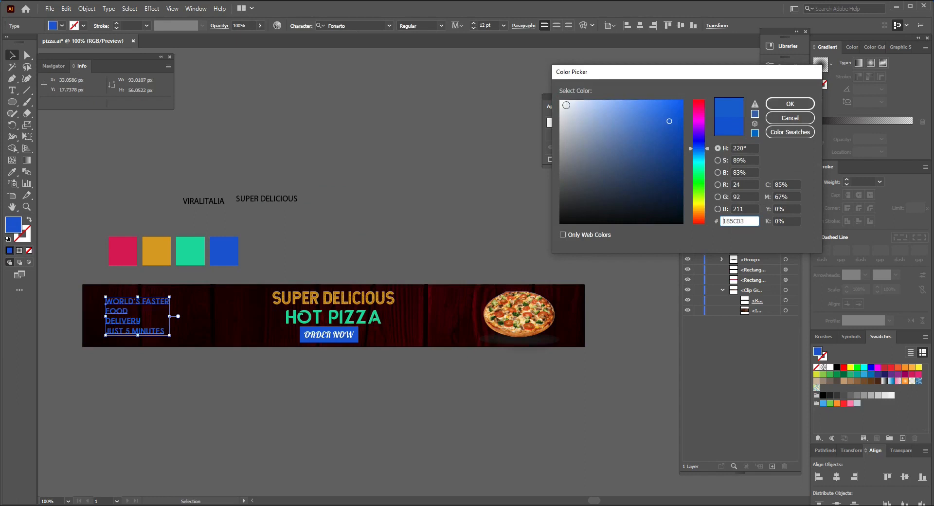
click(566, 100)
click(790, 103)
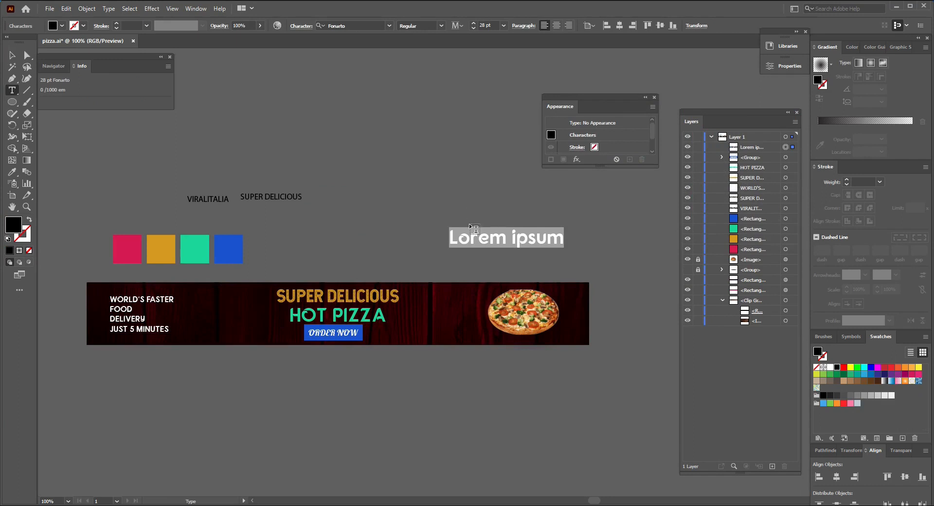
Step: Add a text line with a sample phone number above the banner in Fonarto at 28 pt
text(12)
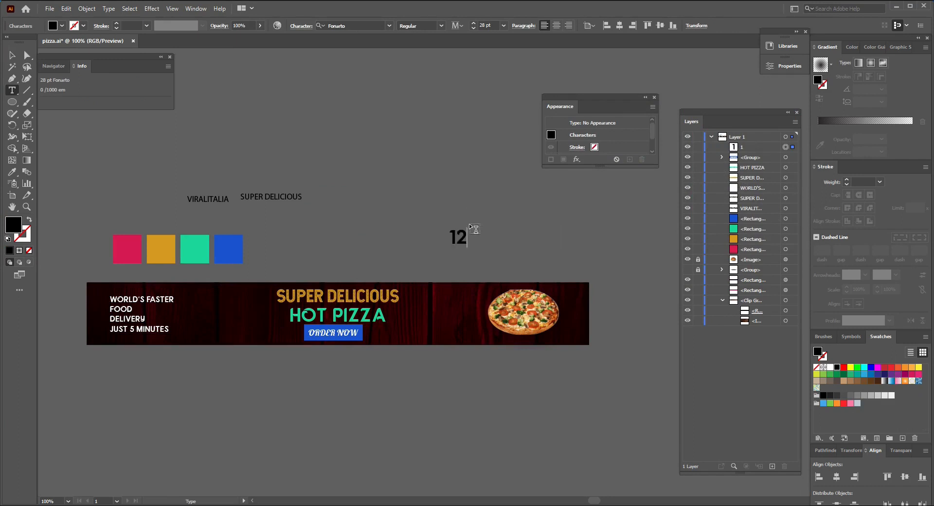
text(34 5678)
key(Escape)
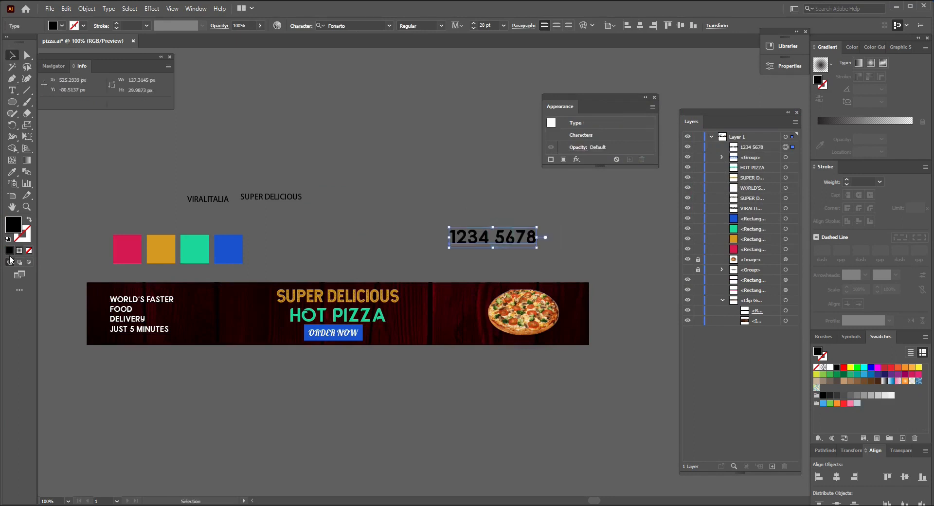
Step: Colour the phone number text white and place it at 12 pt below the pizza
double_click(14, 224)
click(560, 101)
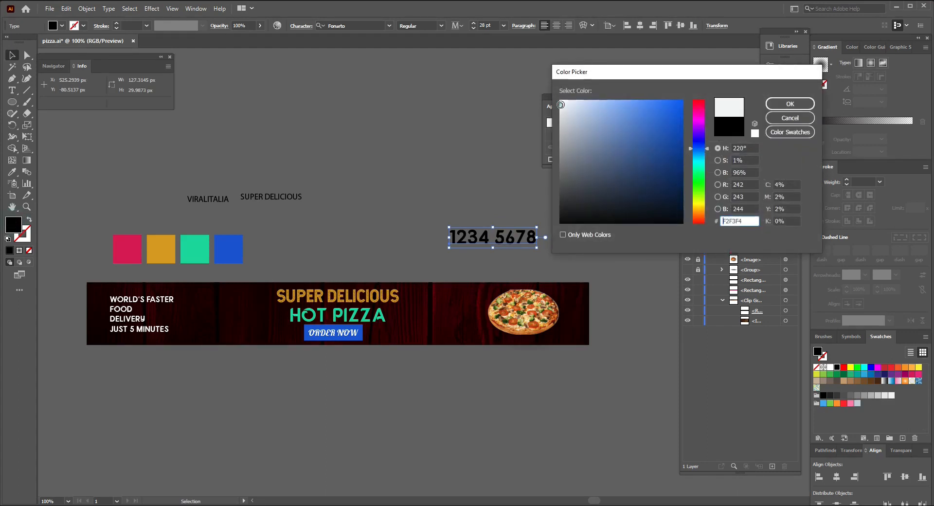
click(787, 103)
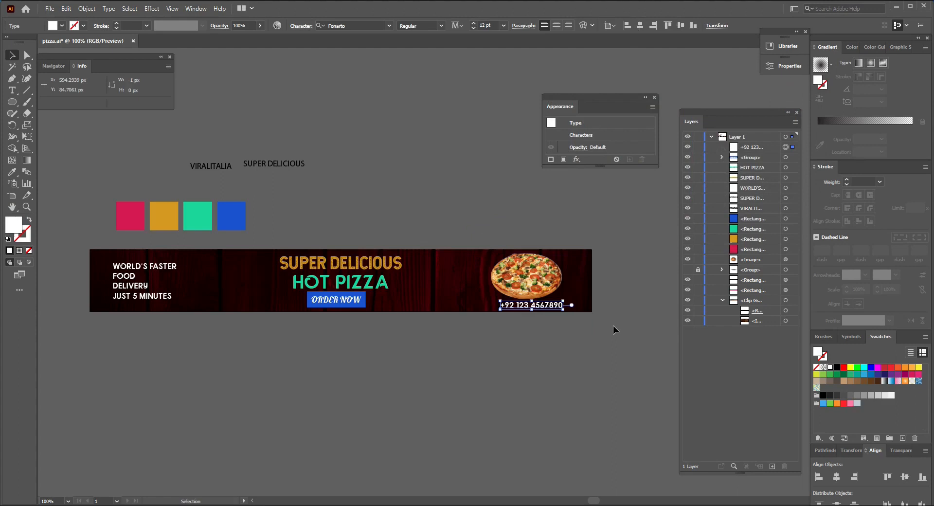
Step: Round the corners of the ORDER NOW button and replace the blue version in the banner with the crimson one
click(612, 326)
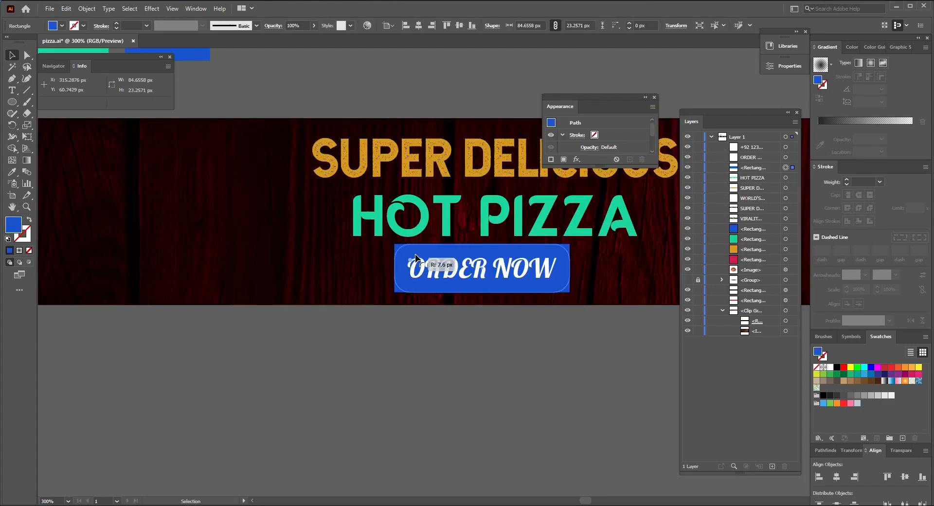
click(415, 255)
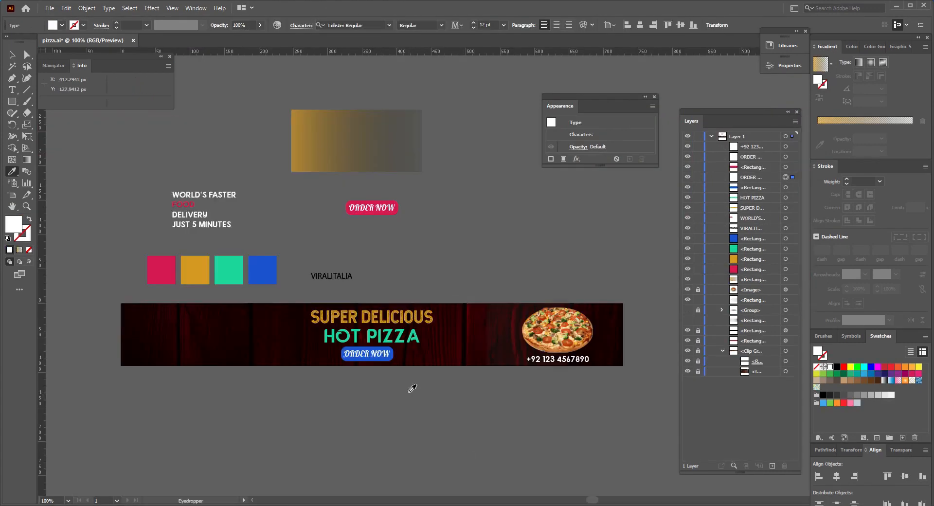
click(374, 355)
Step: Move the 190 × 90 px gold gradient rectangle onto the left end of the banner
click(373, 150)
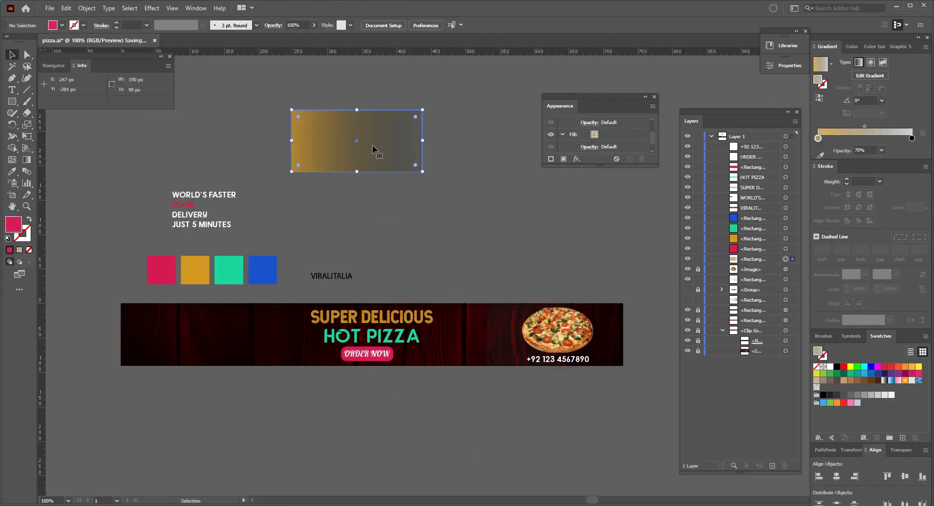
click(819, 138)
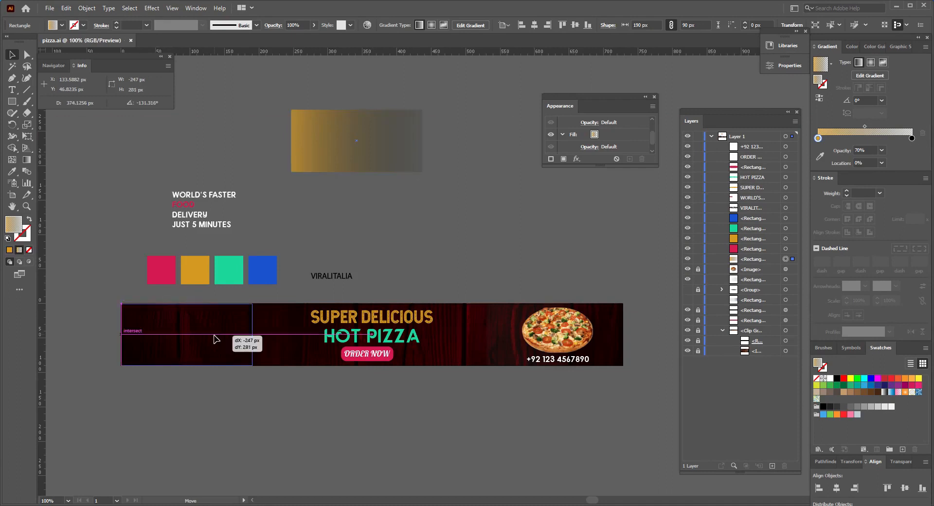
Step: Draw a crimson starburst above the banner and place enlarged white "50%" text in Fonarto on it
drag(399, 166, 427, 198)
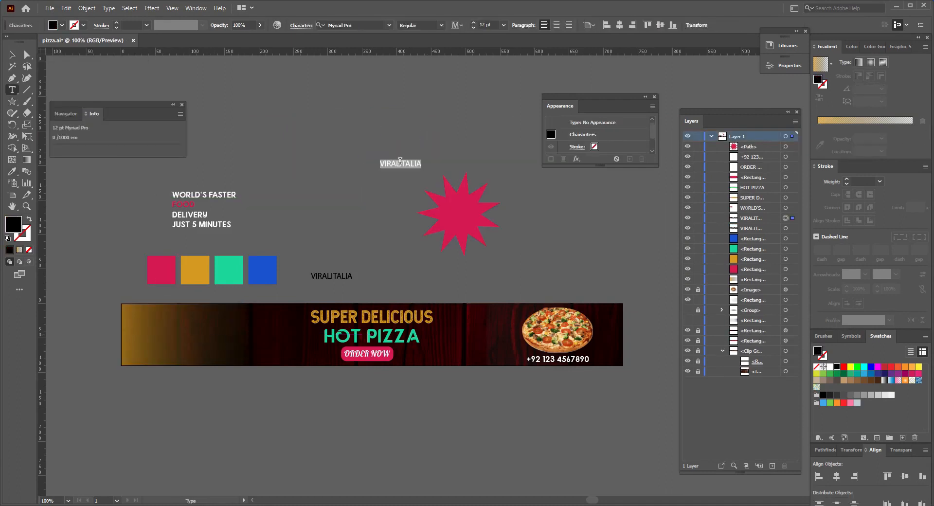
click(388, 164)
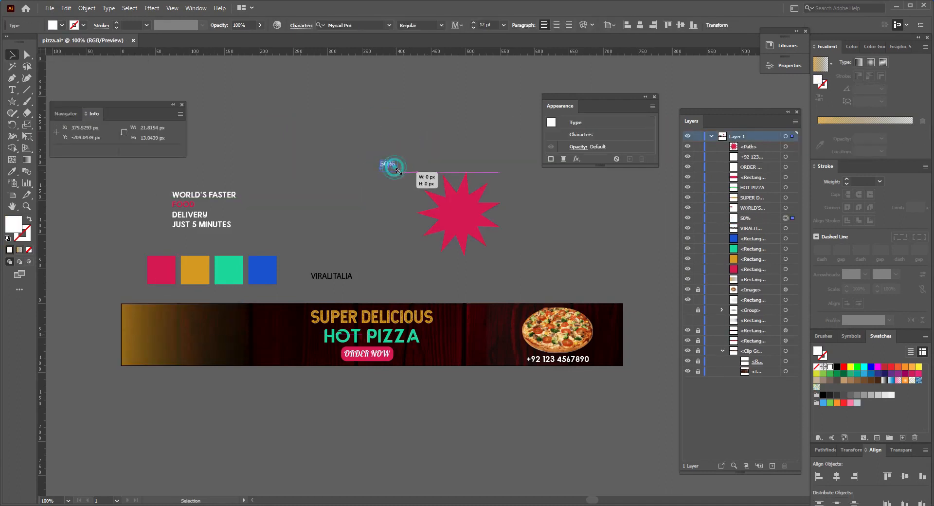
drag(397, 170, 400, 170)
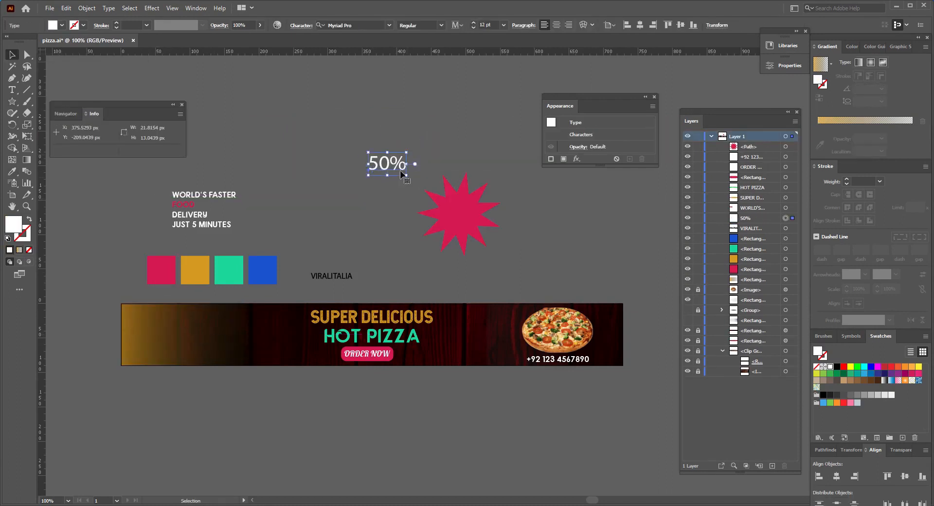
click(557, 265)
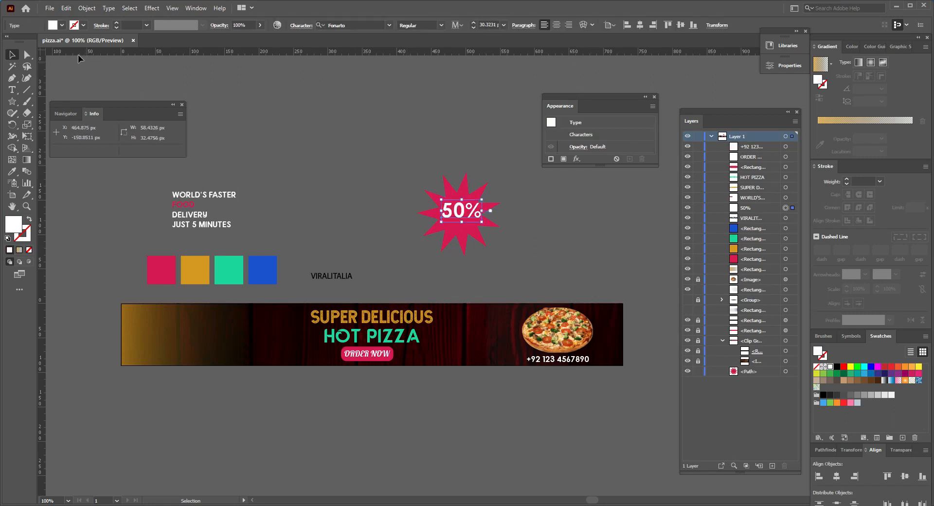
Step: Add "OFF" beneath the "50%" text and replace the starburst with a denser, many-pointed crimson badge about 53 px across
drag(461, 210, 458, 231)
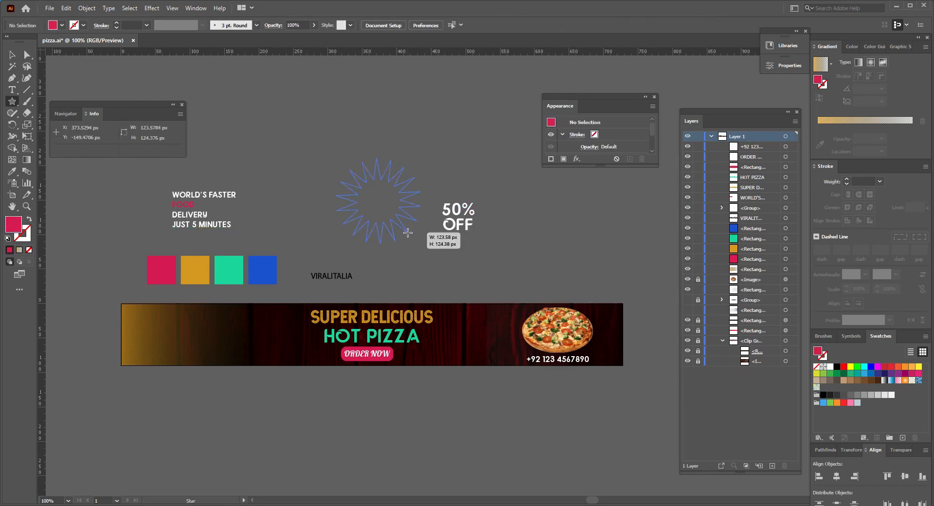
drag(406, 231, 406, 228)
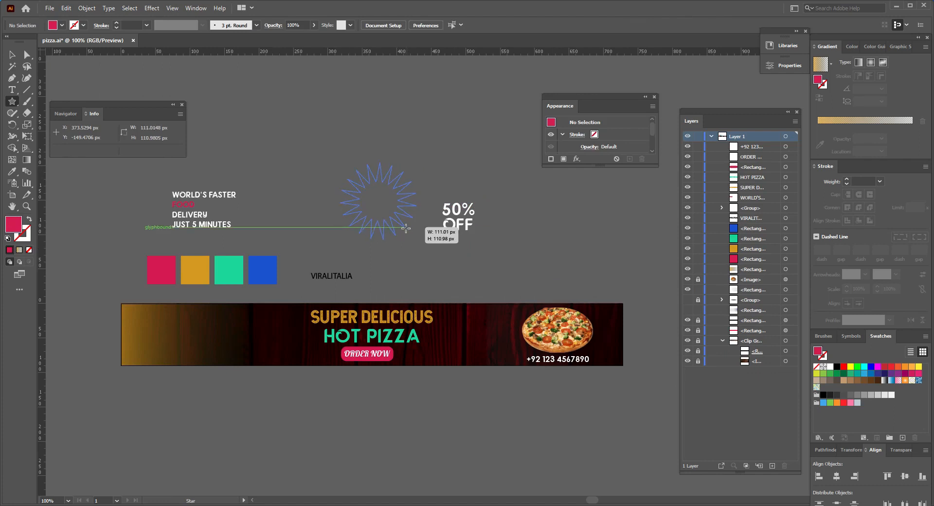
key(Up)
key(Up)
key(Up)
key(Up)
key(Up)
key(Up)
key(Up)
key(Up)
key(Up)
key(Up)
key(Up)
key(Up)
key(Up)
key(Up)
key(Up)
key(Up)
key(Up)
key(Up)
key(Up)
key(Up)
drag(406, 227, 399, 201)
key(v)
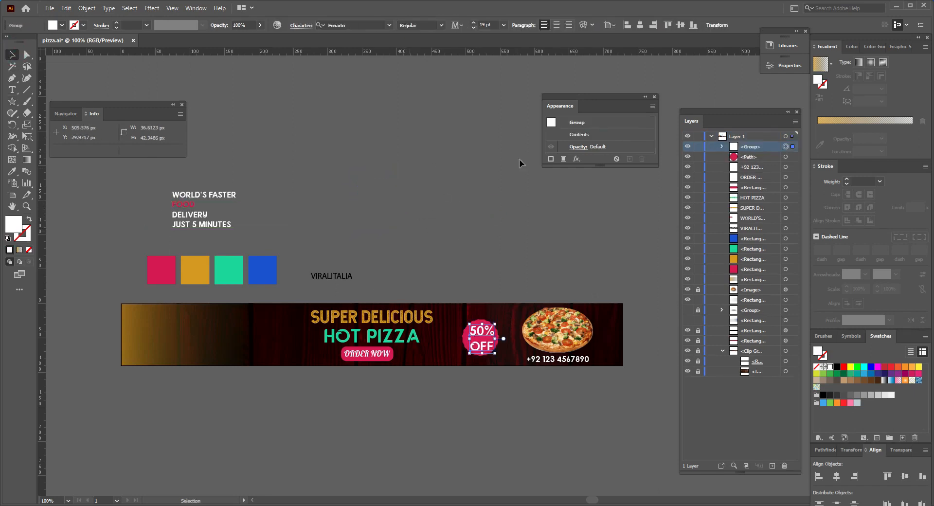
Step: Ungroup the "50% OFF" text on the badge and nudge its two lines closer together and into line
click(520, 164)
right_click(481, 346)
click(500, 274)
click(481, 329)
key(Down)
key(Down)
click(482, 345)
key(Up)
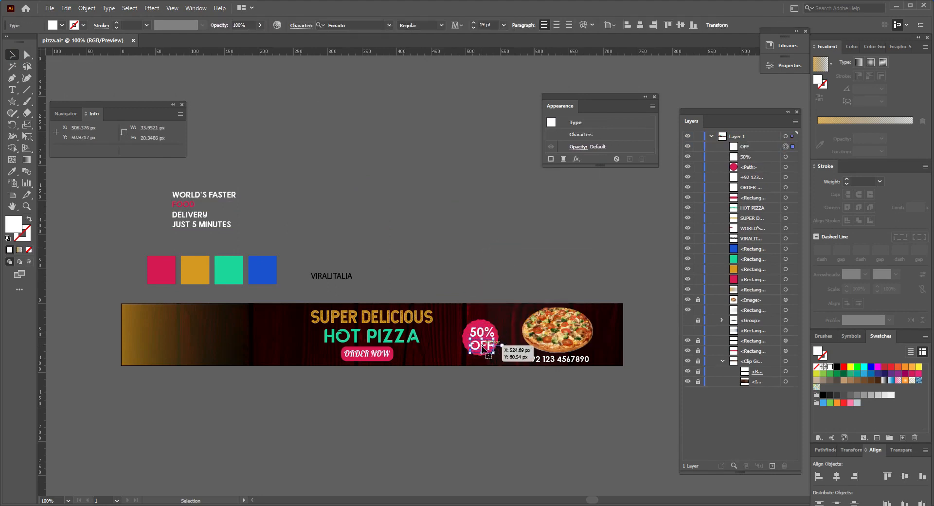
key(Left)
key(Left)
click(483, 265)
click(484, 325)
key(Down)
click(483, 330)
shift+click(480, 346)
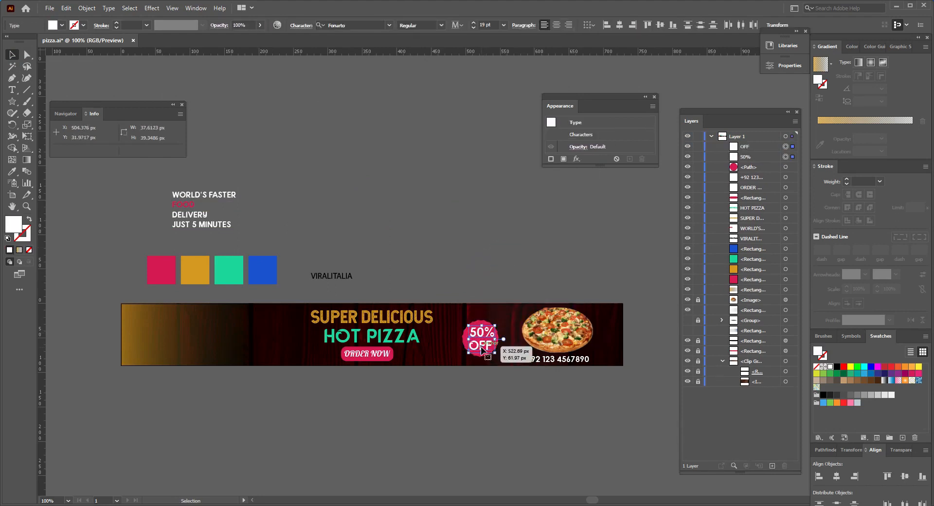
Step: Group the two discount text lines and center them horizontally on the crimson badge
key(ctrl+g)
shift+click(464, 341)
click(329, 25)
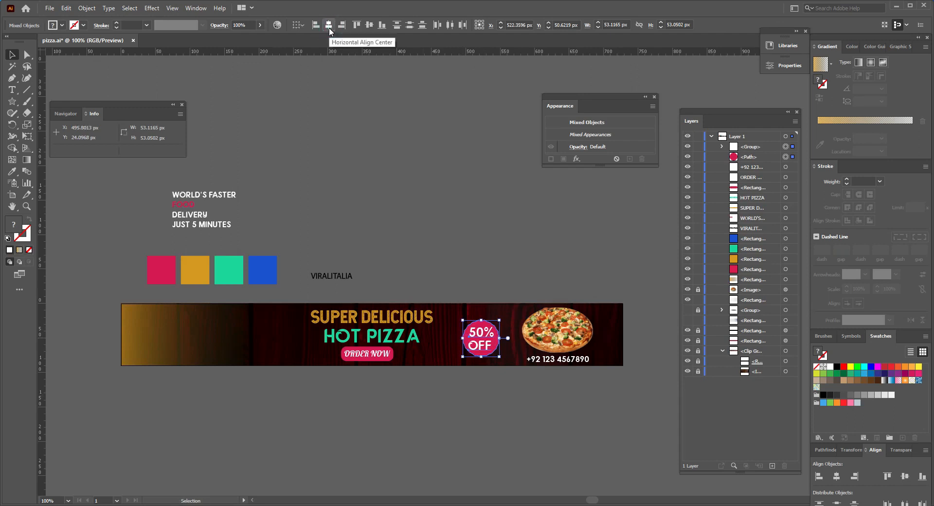
click(488, 205)
drag(485, 352, 484, 353)
click(485, 270)
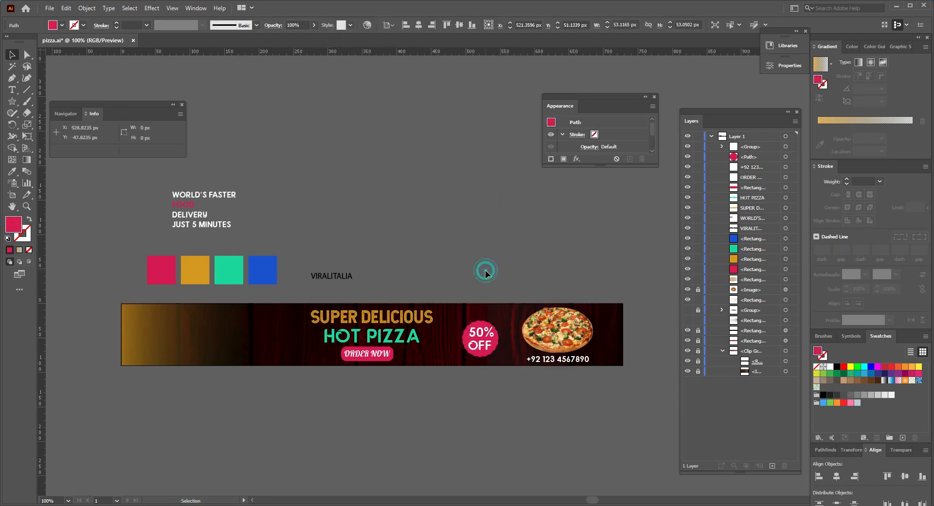
Step: Group the discount text with the crimson badge and save the document
click(466, 340)
shift+click(462, 338)
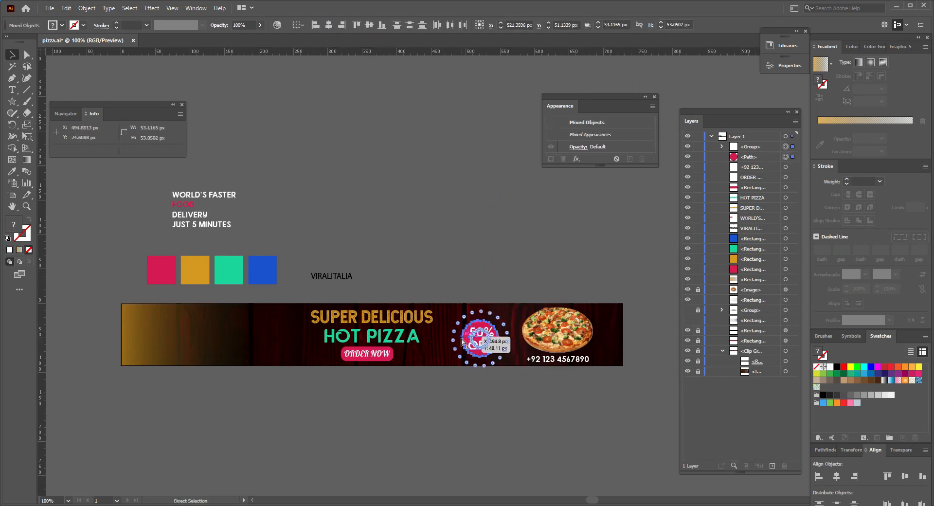
key(ctrl+g)
click(457, 270)
key(ctrl+s)
click(468, 250)
Step: Move the discount badge right and slightly up so it sits beside the pizza image
drag(481, 344, 496, 337)
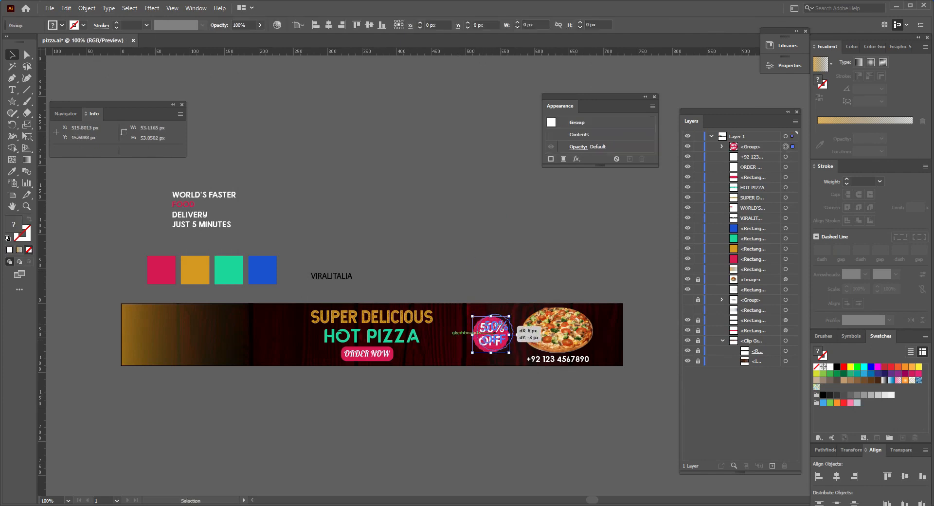
click(505, 276)
click(497, 337)
key(Up)
key(Up)
key(Up)
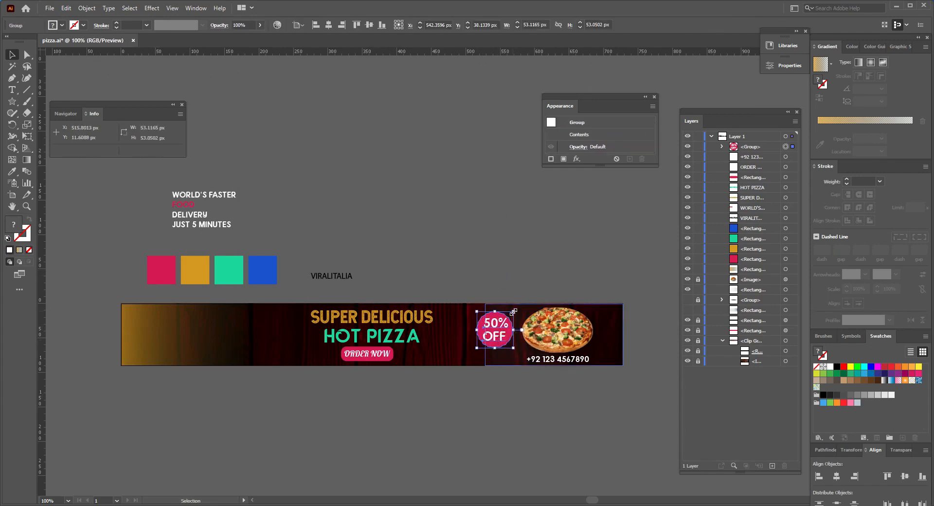
Step: Shrink the discount badge and tuck it against the upper-left edge of the pizza
drag(465, 274, 413, 267)
click(412, 267)
click(454, 310)
click(443, 340)
drag(461, 304, 457, 312)
drag(501, 350, 501, 353)
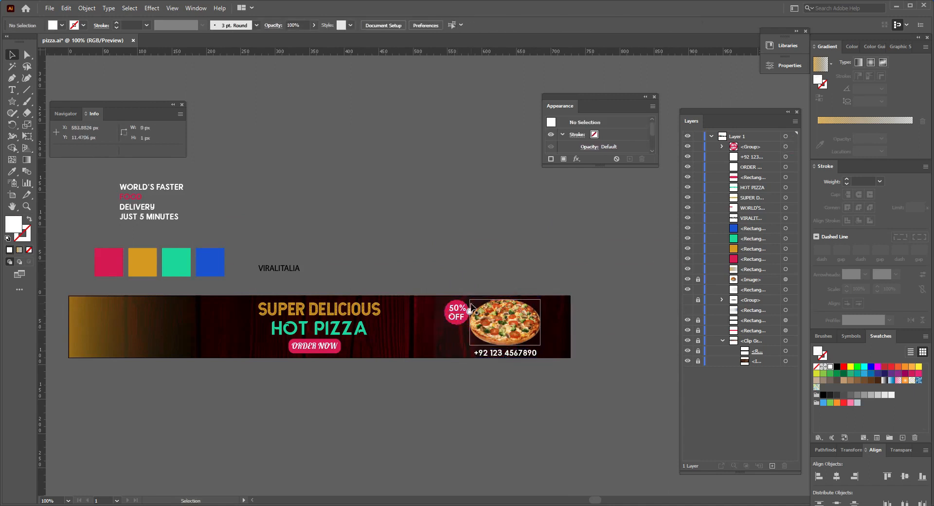
click(639, 287)
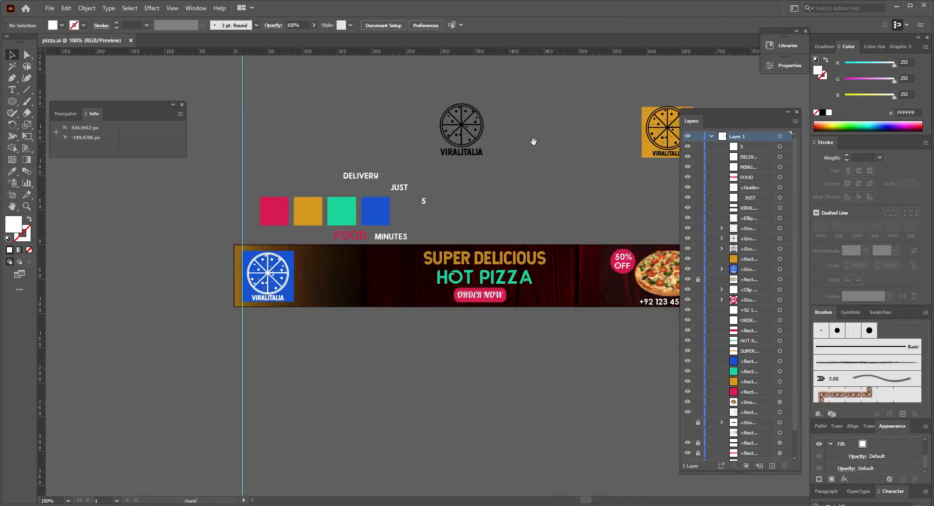
Step: Stack FOOD, DELIVERY, JUST and MINUTES to the right of the blue logo, with the 5 beside the last two lines
drag(533, 141, 447, 205)
click(200, 327)
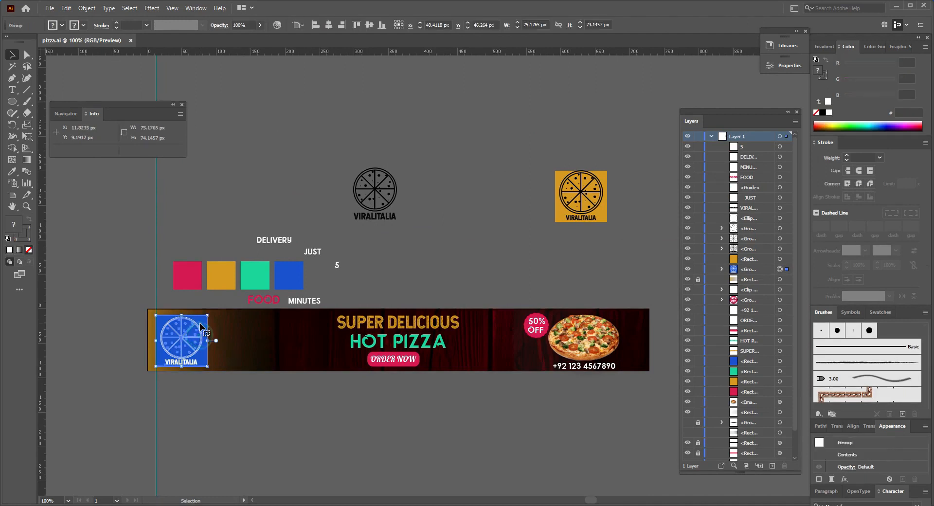
click(379, 271)
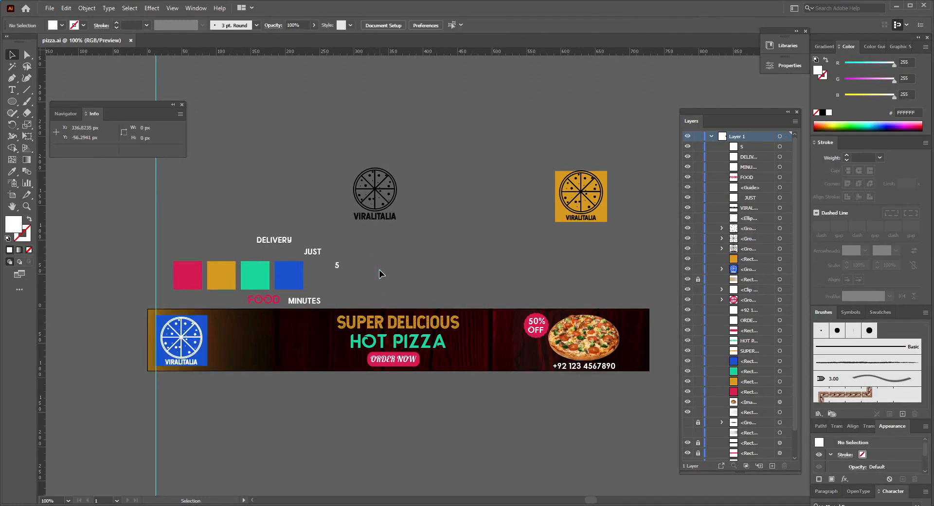
drag(363, 272, 425, 257)
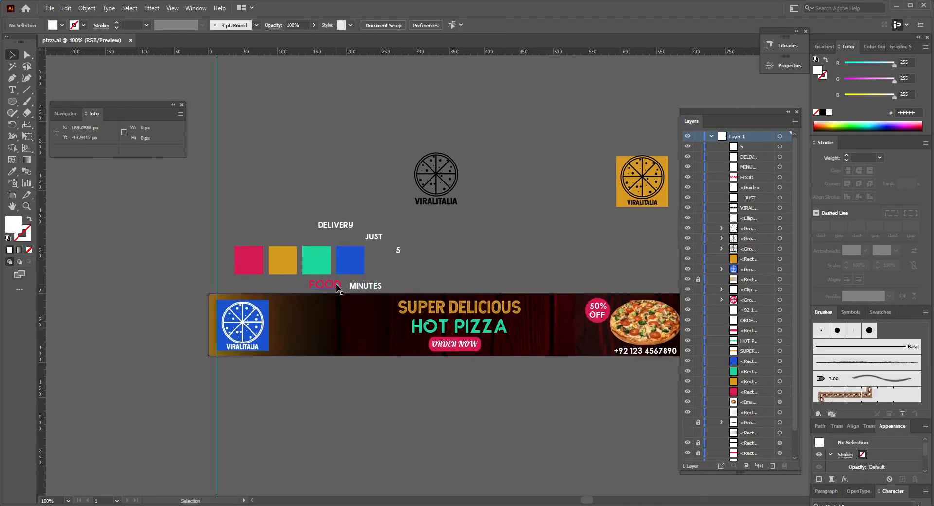
drag(333, 284, 296, 311)
key(a)
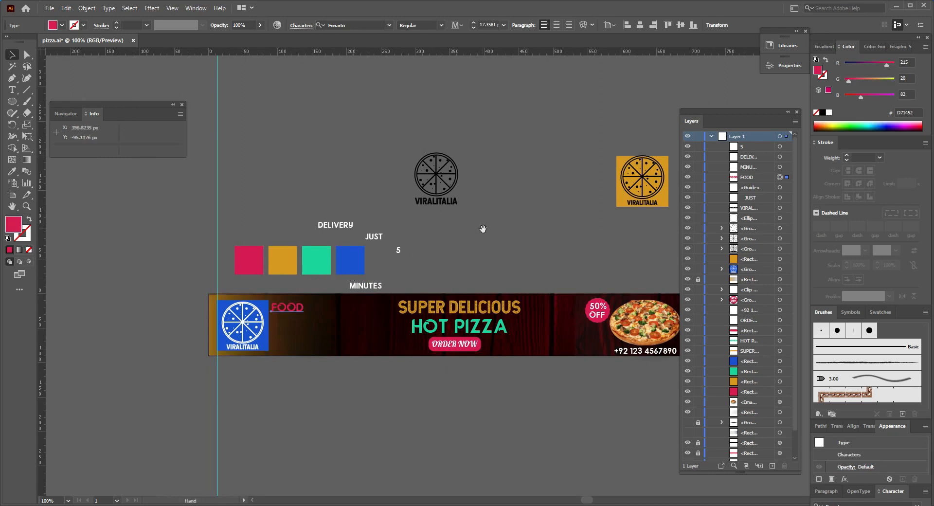
drag(482, 229, 438, 229)
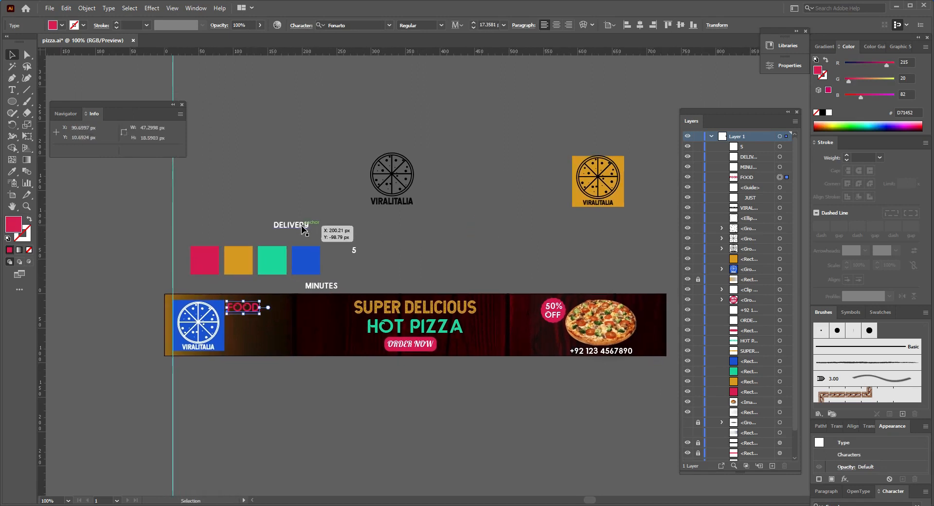
drag(303, 229, 253, 319)
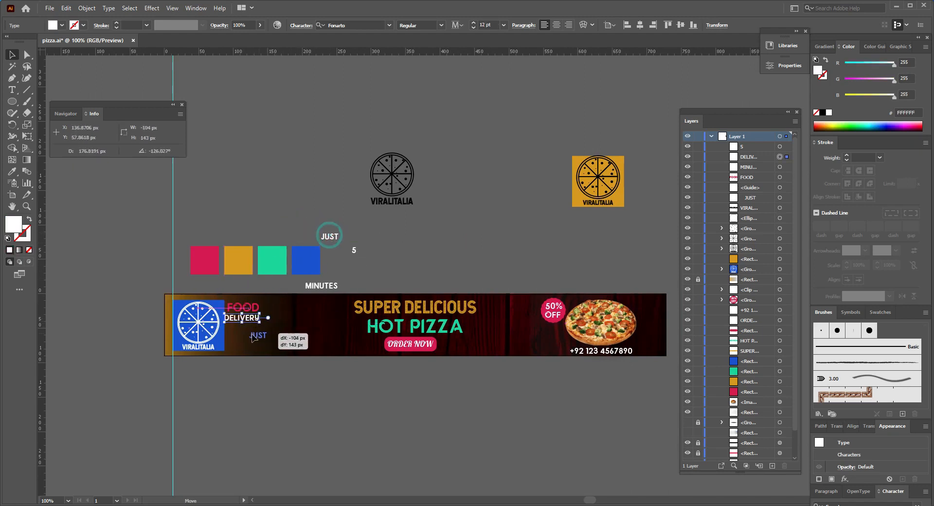
drag(330, 237, 232, 330)
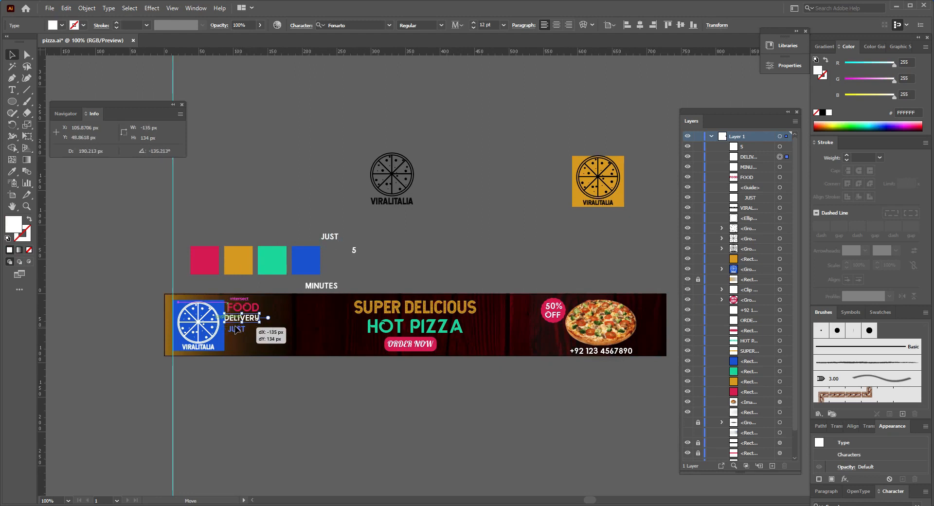
drag(331, 286, 253, 338)
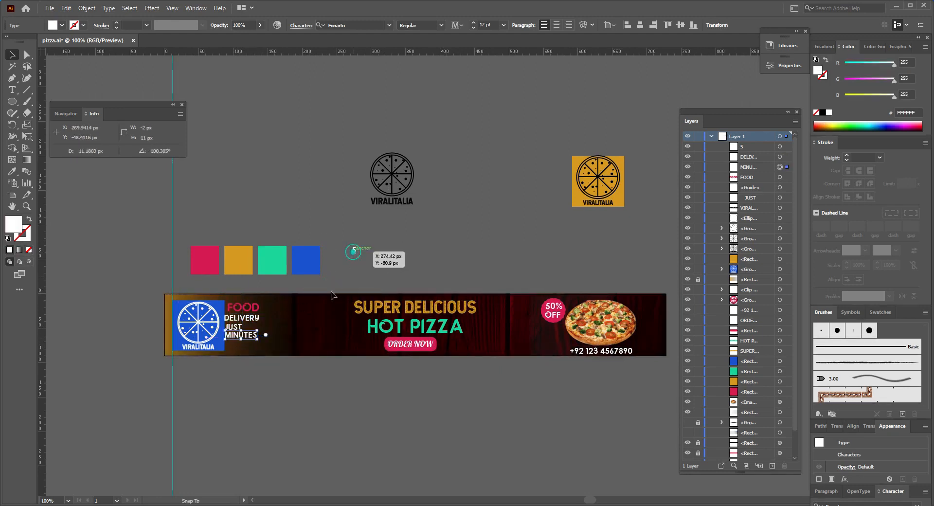
drag(352, 254, 262, 329)
Step: Align FOOD with the left vertical guide and enlarge it to about 54 px wide
key(ctrl+equal)
key(ctrl+equal)
key(ctrl+equal)
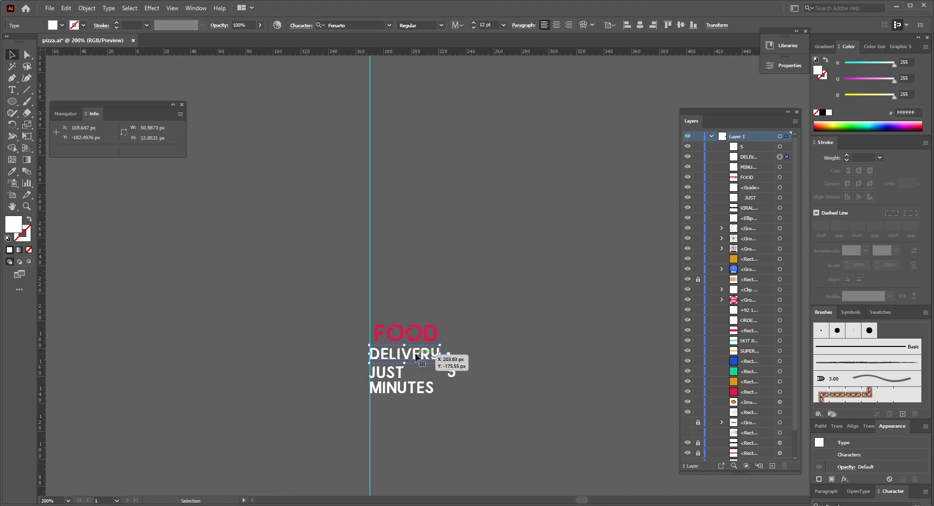
drag(431, 344, 428, 343)
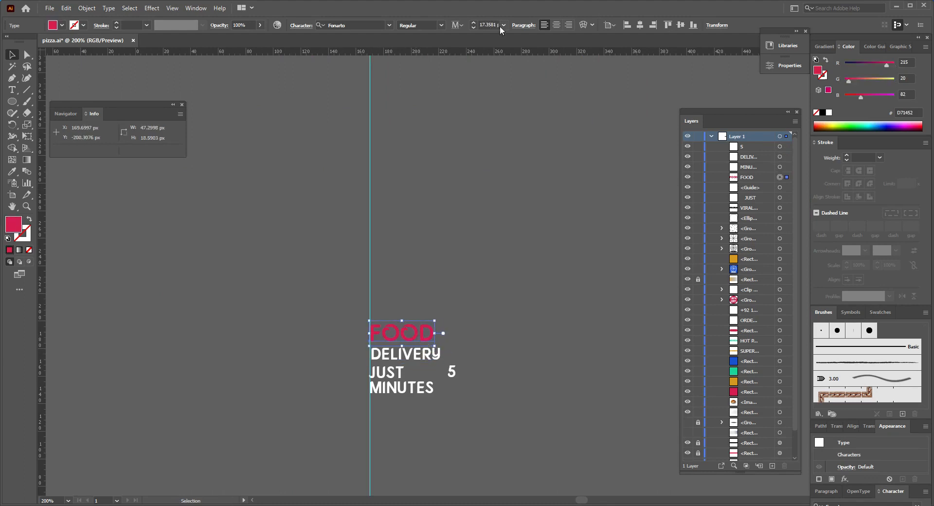
text(18)
click(499, 36)
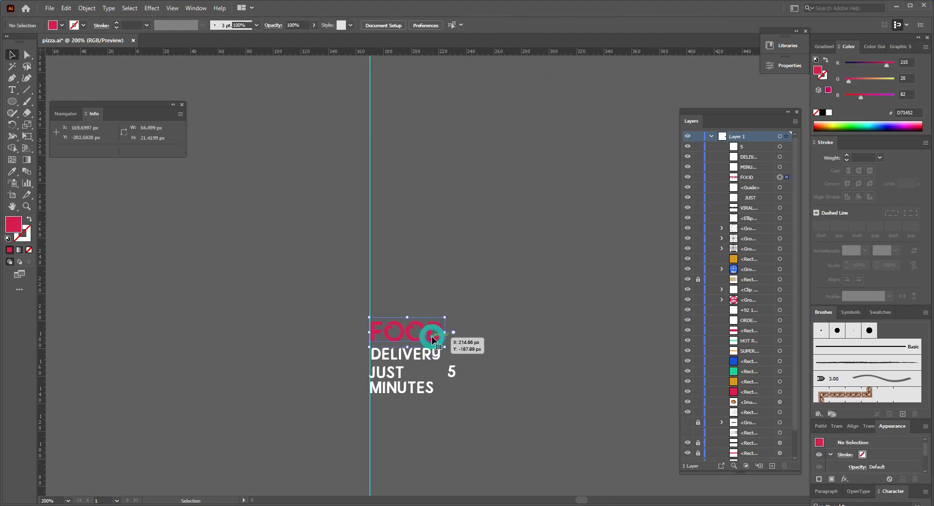
Step: Place a vertical guide at the text block's right edge and set the 5 to 30 pt beside MINUTES
click(453, 374)
drag(369, 305, 444, 331)
mouse_move(450, 371)
mouse_down()
mouse_move(435, 370)
mouse_move(450, 384)
mouse_up()
drag(444, 311, 454, 312)
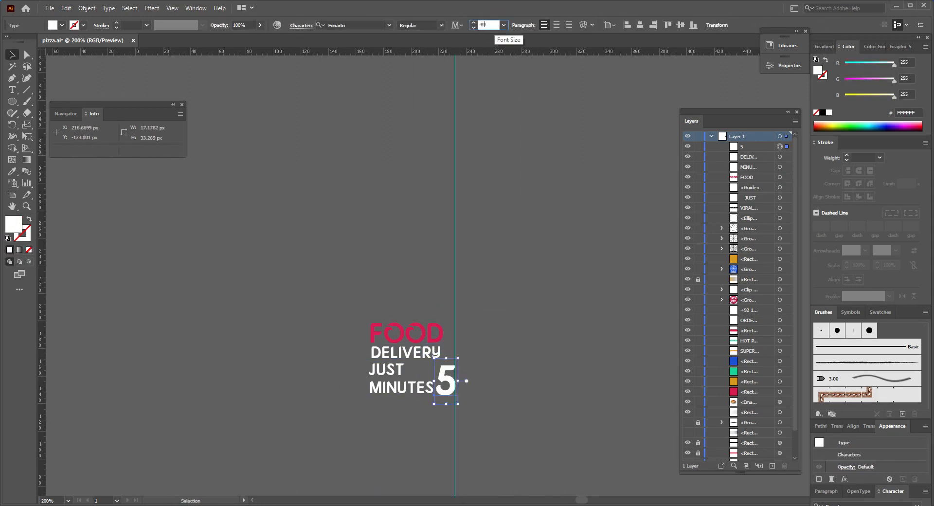
click(445, 382)
click(485, 24)
Step: Widen DELIVERY to span the vertical guides and shrink MINUTES to fit beside the 5, keeping JUST above it
click(414, 382)
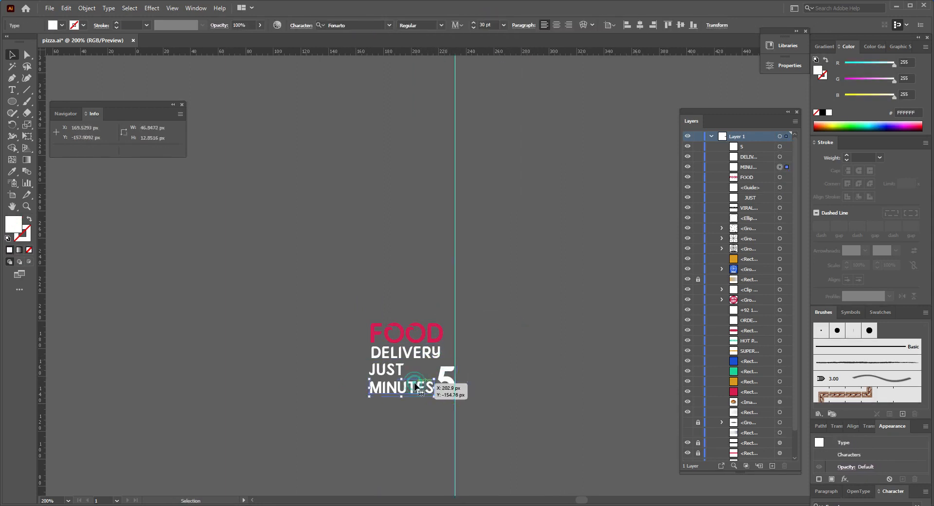
shift+click(393, 365)
scroll(485, 26, down, 2)
click(506, 250)
click(393, 364)
drag(395, 368, 437, 373)
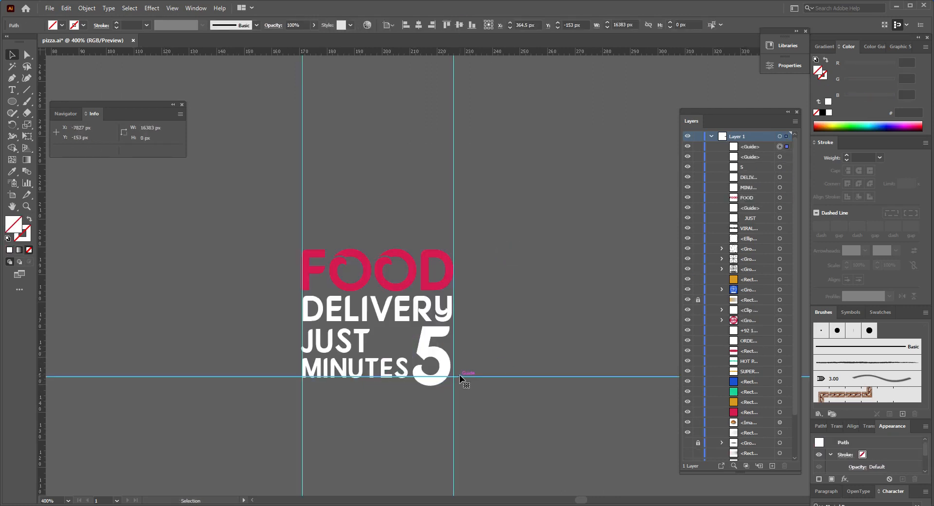
Step: Move the horizontal guide to the base of MINUTES, set the 5 to 28 pt and rest it on the guide
drag(459, 378, 459, 379)
click(427, 359)
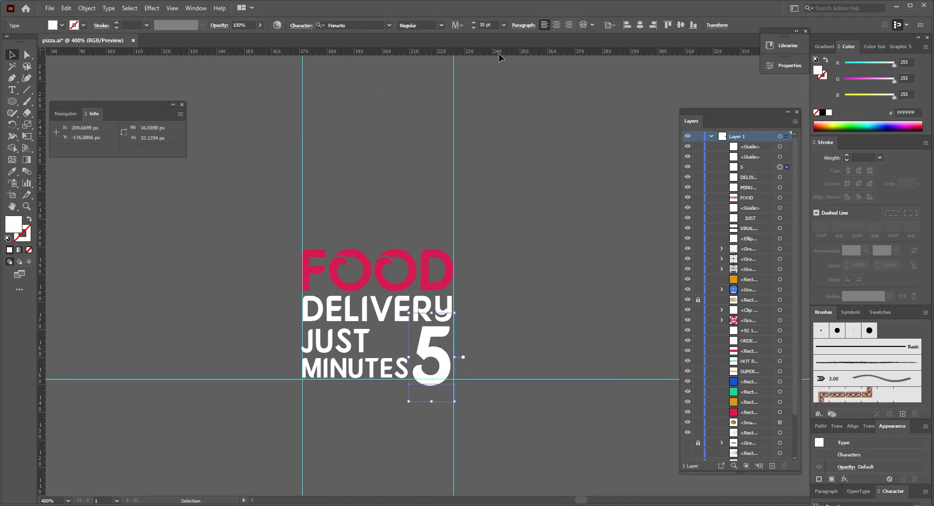
key(Up)
key(Up)
key(Up)
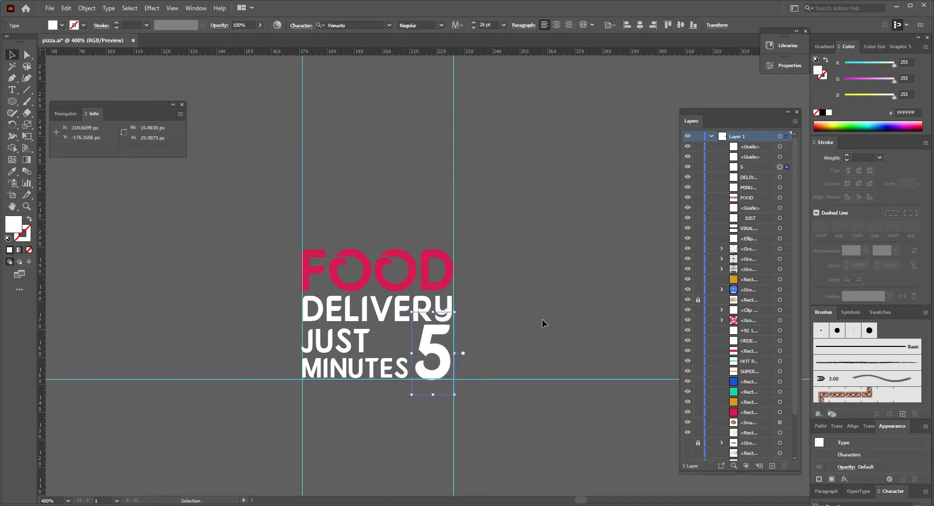
click(542, 319)
click(440, 354)
click(525, 326)
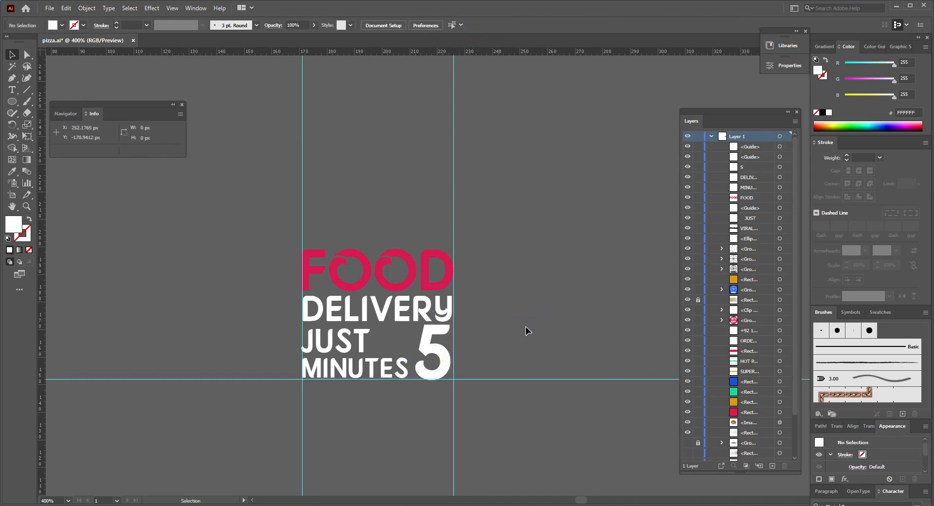
Step: Nudge the lower lines of the delivery text downward to open up the spacing between them
drag(524, 320, 389, 384)
key(Down)
click(512, 329)
drag(485, 335, 348, 382)
key(Down)
click(538, 326)
drag(502, 357, 389, 389)
key(Down)
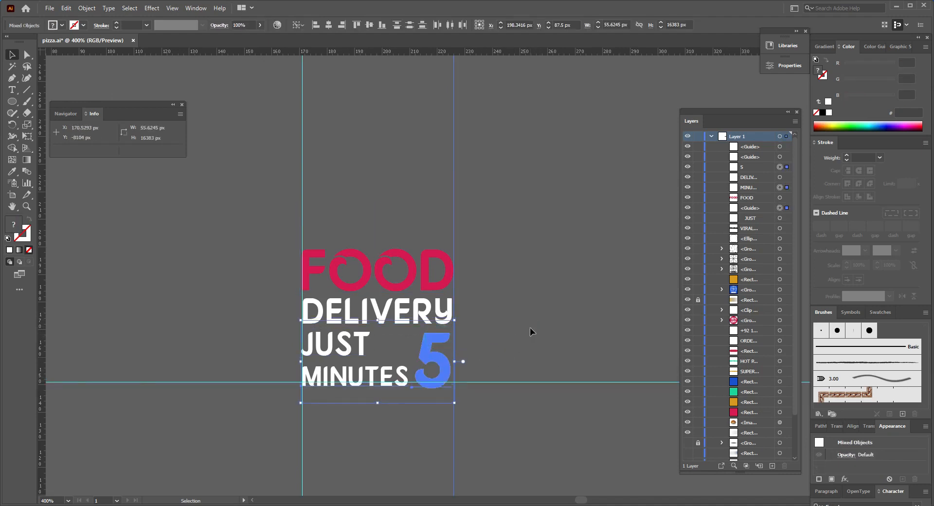
click(490, 383)
Step: Draw a 2 × 3 px spacer rectangle between DELIVERY and JUST and fill it with red FF0000
key(ctrl+plus)
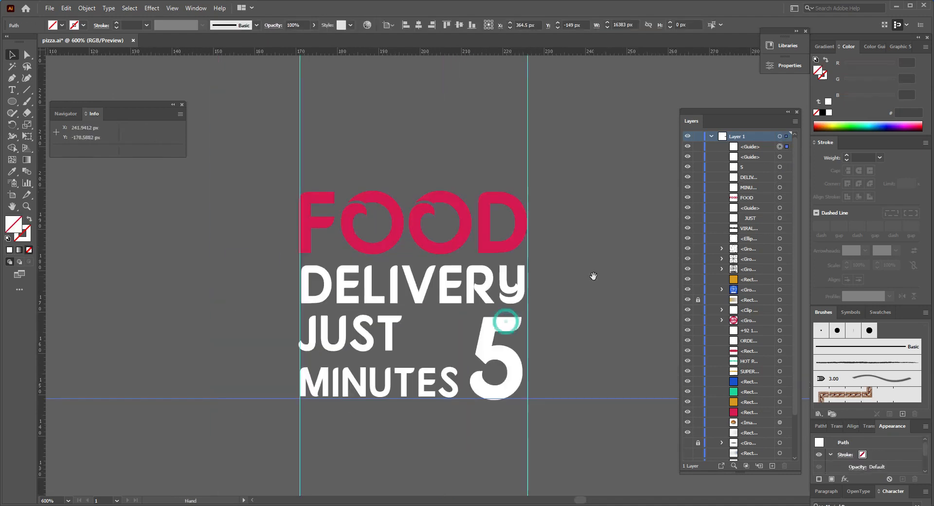
drag(12, 101, 49, 98)
drag(363, 304, 370, 315)
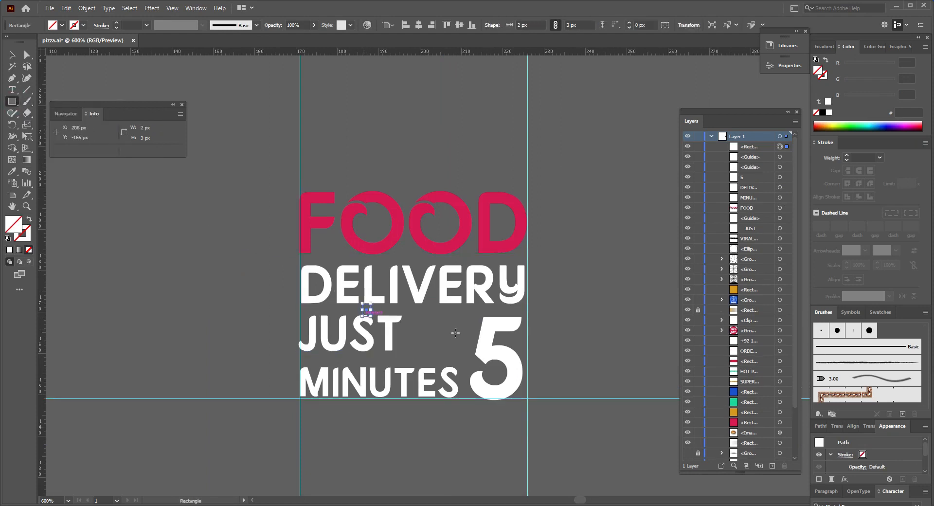
click(10, 249)
click(62, 25)
click(35, 40)
click(193, 114)
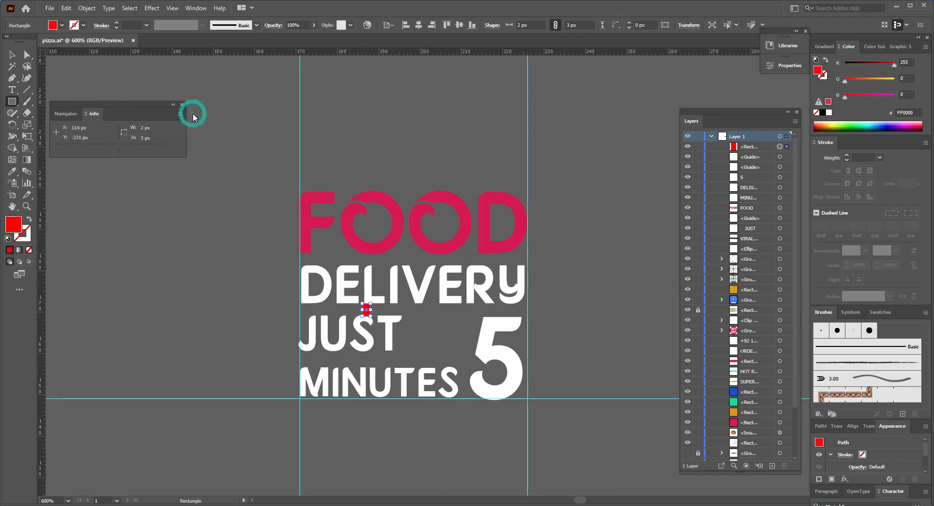
Step: Check the gap between DELIVERY and JUST with the red spacer rectangle and delete the spacer
key(ctrl+plus)
key(ctrl+plus)
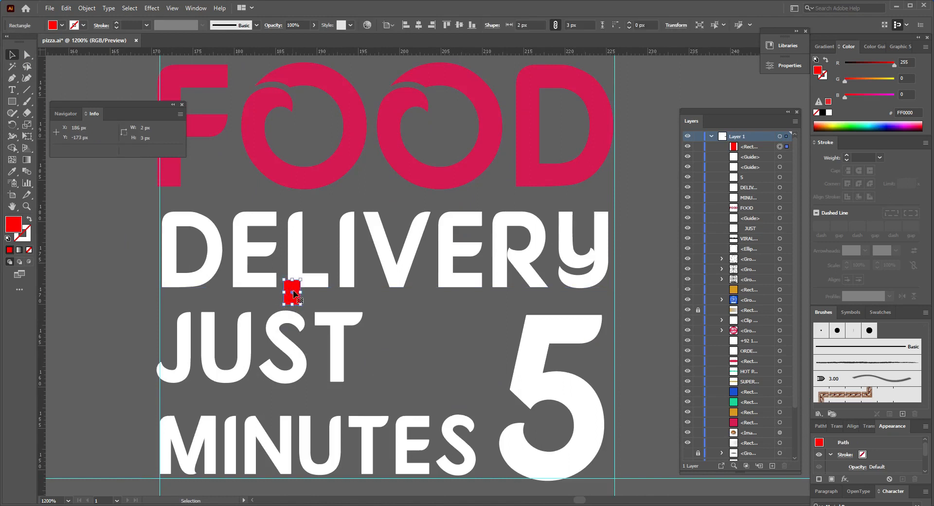
key(Down)
drag(292, 309, 336, 299)
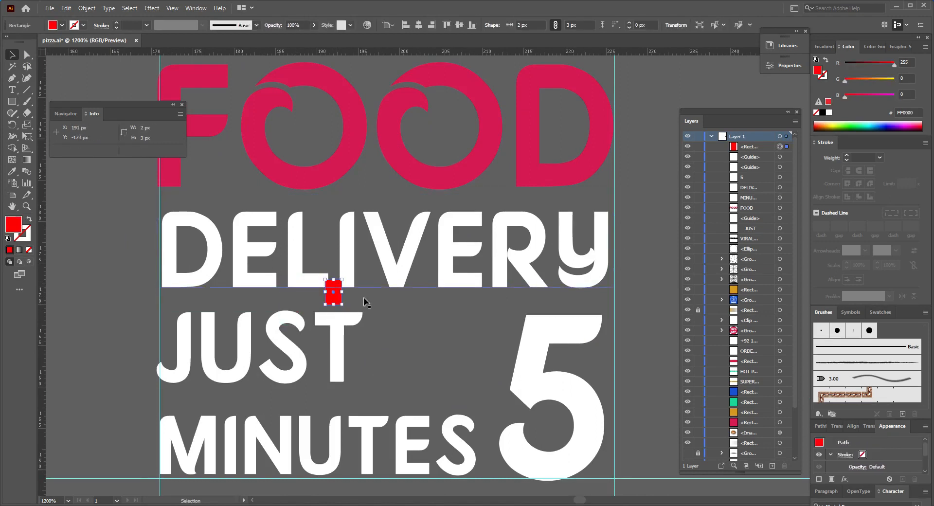
key(Delete)
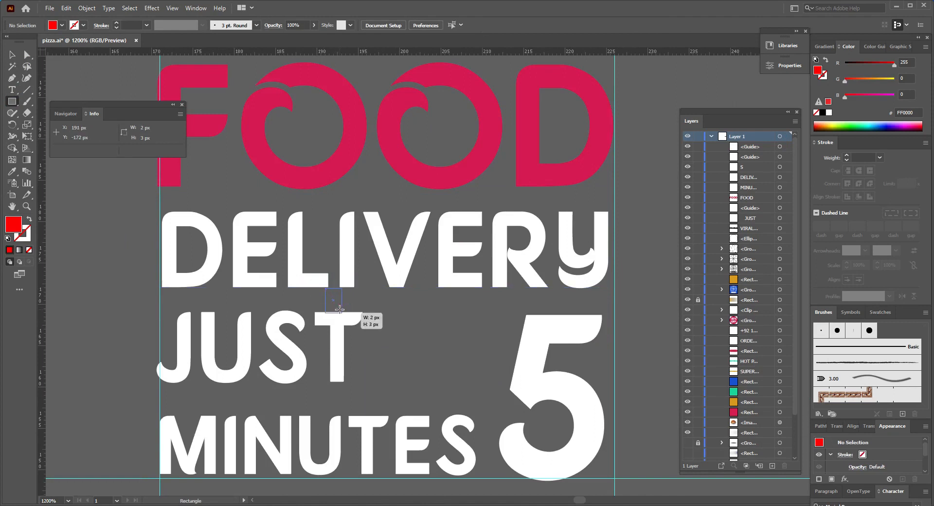
Step: Nudge MINUTES up so its gap below JUST fits a 2 × 3 px spacer rectangle, and delete the spacer
key(v)
mouse_move(340, 309)
mouse_down()
mouse_move(298, 194)
mouse_move(342, 403)
mouse_up()
click(407, 310)
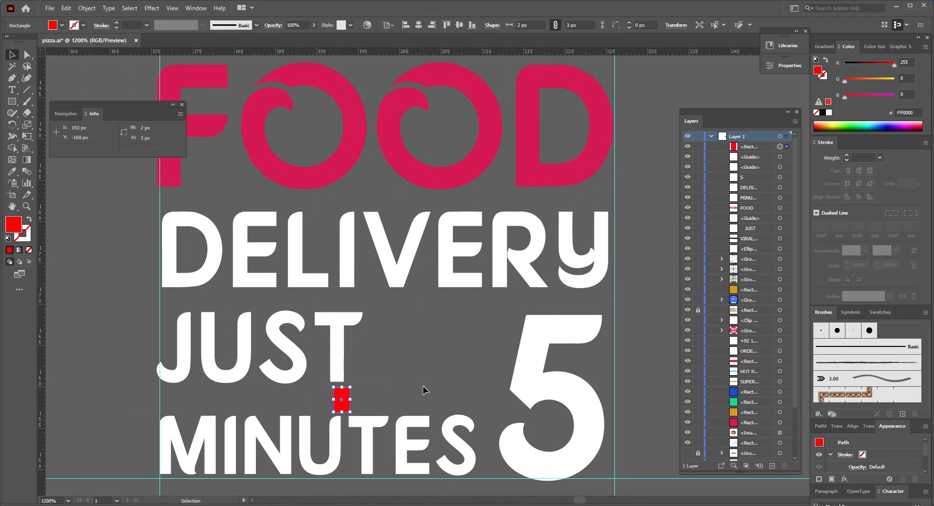
scroll(369, 390, down, 1)
drag(339, 370, 338, 372)
click(338, 416)
key(Up)
click(331, 370)
key(Up)
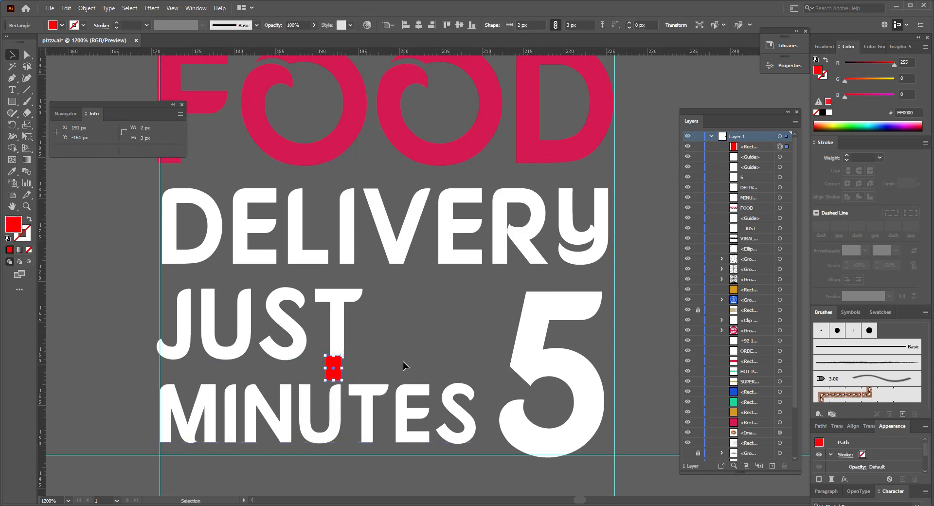
key(Delete)
Step: Slightly enlarge the grouped delivery text beside the logo on the banner and ungroup it
click(340, 335)
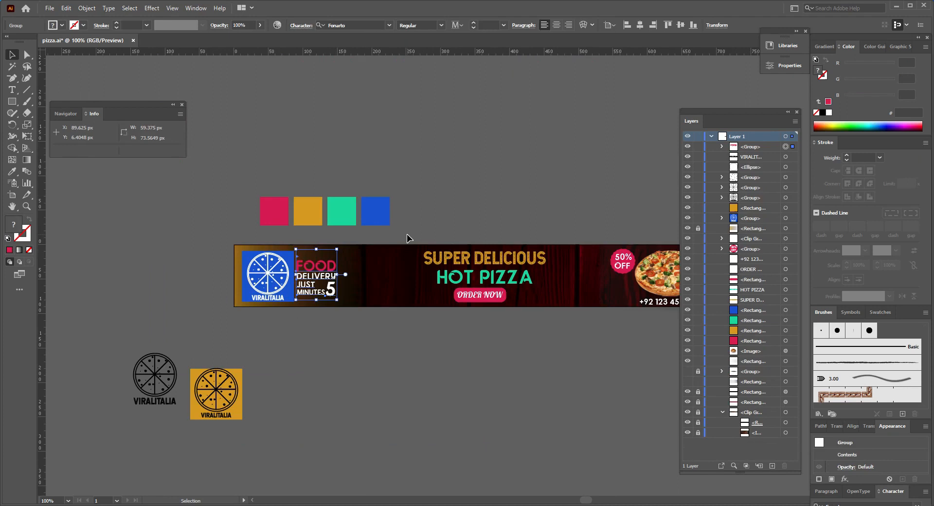
key(ctrl+equal)
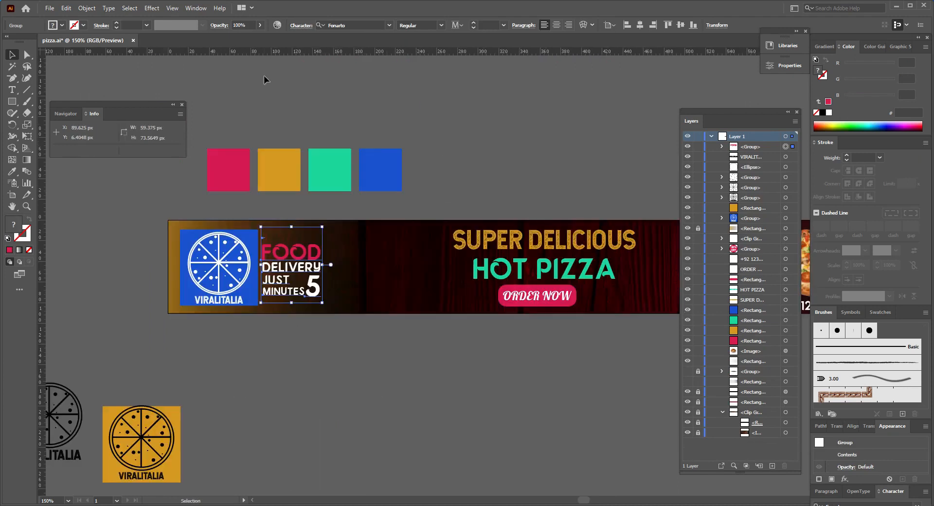
mouse_move(322, 303)
mouse_down()
mouse_move(339, 303)
mouse_move(326, 304)
mouse_up()
click(452, 159)
right_click(300, 253)
click(328, 316)
click(369, 341)
Step: Set the FOOD text to 23 pt
click(314, 252)
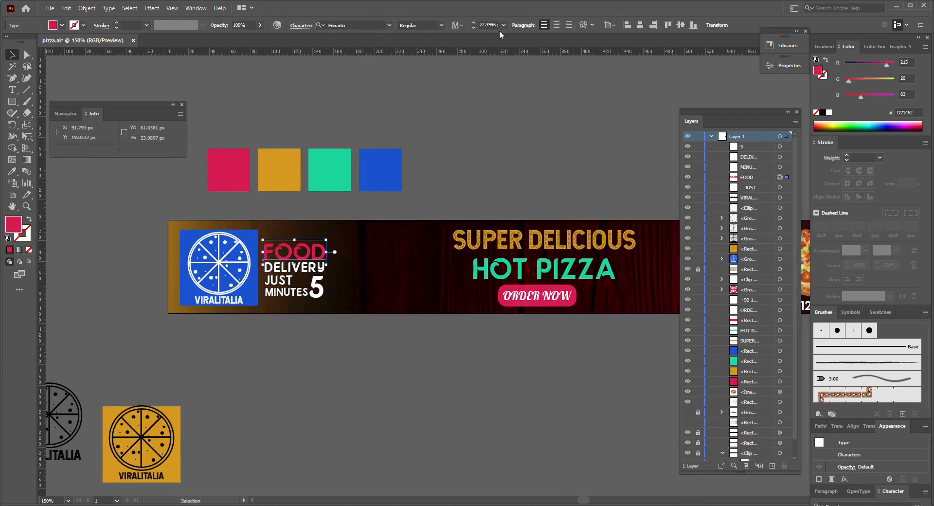
drag(496, 24, 464, 26)
text(23pt)
key(Return)
Step: Set the MINUTES text to 11 pt
key(ctrl+equal)
drag(586, 94, 448, 85)
drag(407, 277, 383, 283)
click(496, 22)
click(358, 315)
click(487, 23)
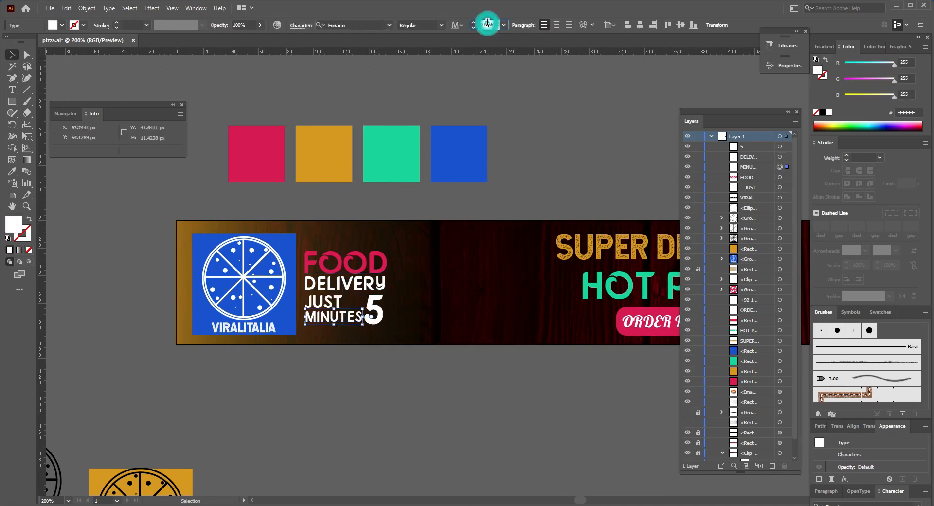
text(11)
key(Return)
Step: Try to enlarge the 5 beside MINUTES and undo that size change
click(377, 310)
click(487, 25)
text(30.866)
key(Return)
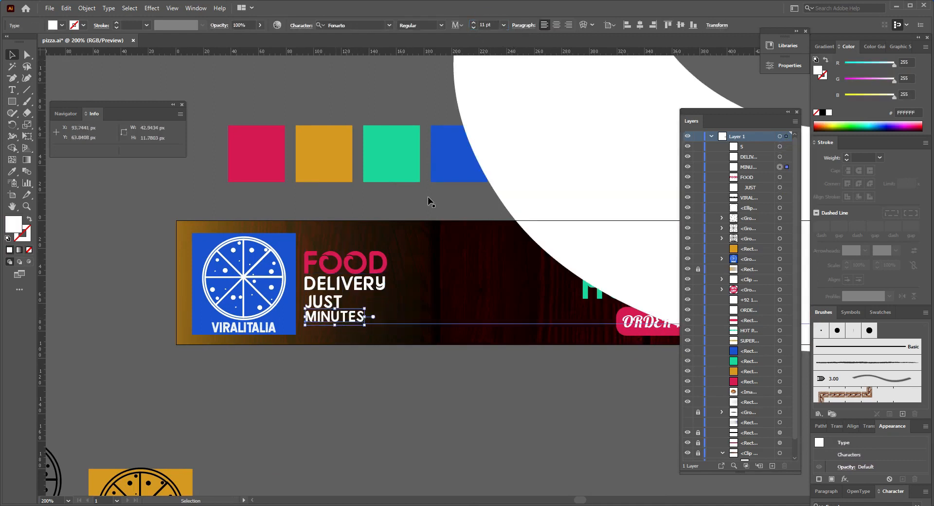
key(ctrl+z)
Step: Set the 5 to 30 pt and check the font sizes of the other delivery text lines
click(428, 203)
click(380, 310)
click(486, 25)
click(503, 81)
click(372, 268)
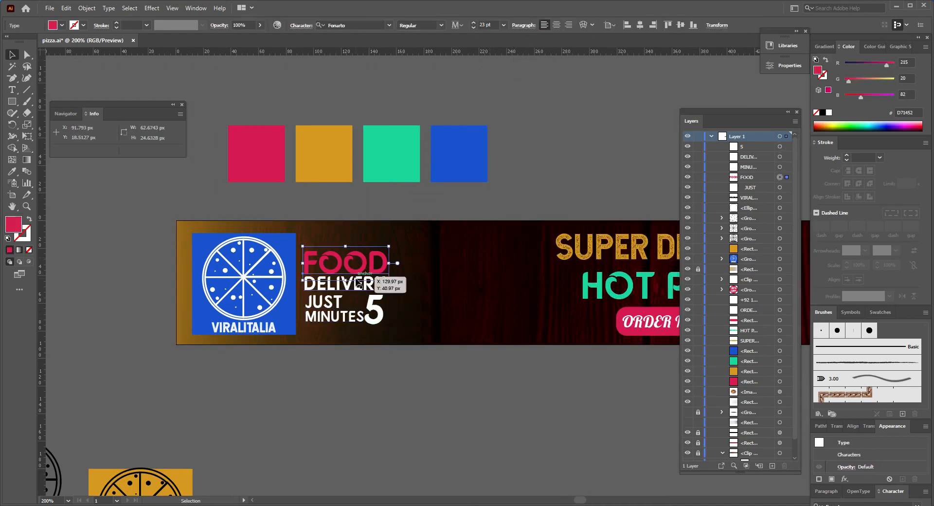
click(380, 281)
click(322, 302)
click(370, 310)
Step: Place vertical guides at both edges of FOOD, the first at X 93 px, and horizontal guides at the logo's top and bottom edges
scroll(323, 317, up, 3)
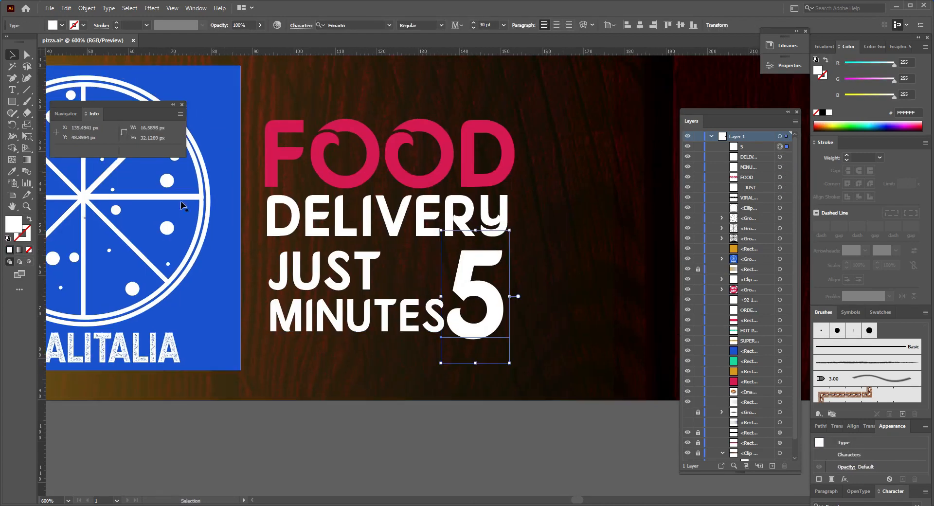
drag(41, 263, 456, 272)
drag(299, 268, 265, 271)
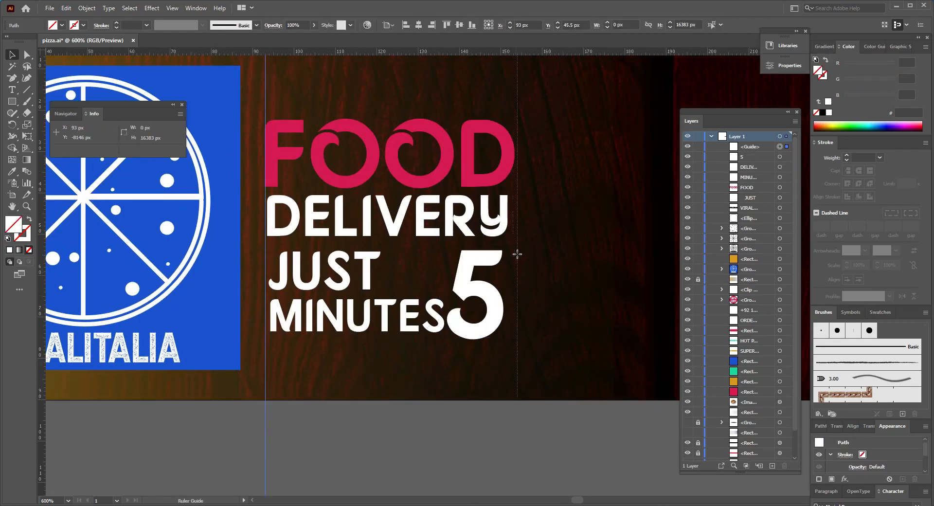
drag(517, 253, 514, 254)
scroll(444, 371, up, 2)
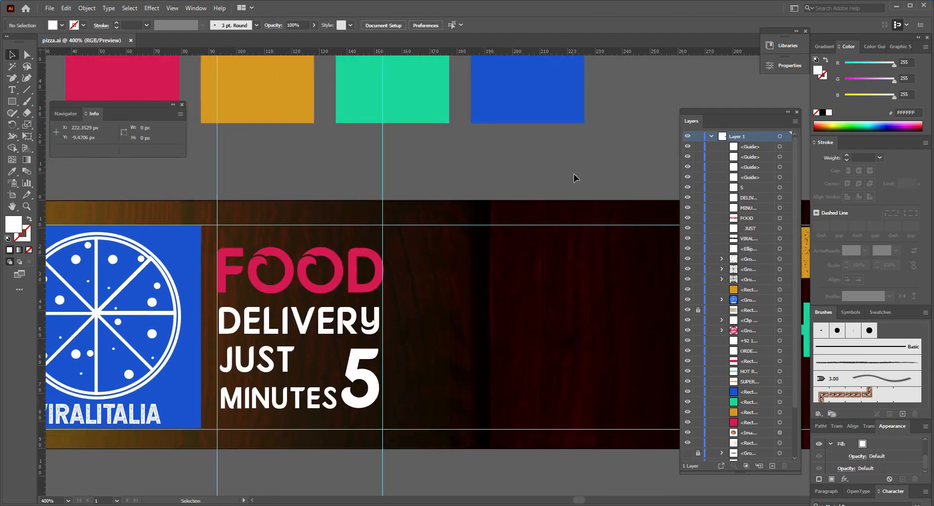
Step: Draw a 1 × 4 px white spacer rectangle in the gap between DELIVERY and JUST
key(r)
drag(12, 101, 65, 103)
key(ctrl+plus)
space+drag(270, 294, 435, 267)
mouse_move(326, 278)
mouse_down()
mouse_move(334, 295)
mouse_move(330, 287)
mouse_move(324, 345)
mouse_up()
key(v)
click(353, 322)
click(342, 349)
click(323, 347)
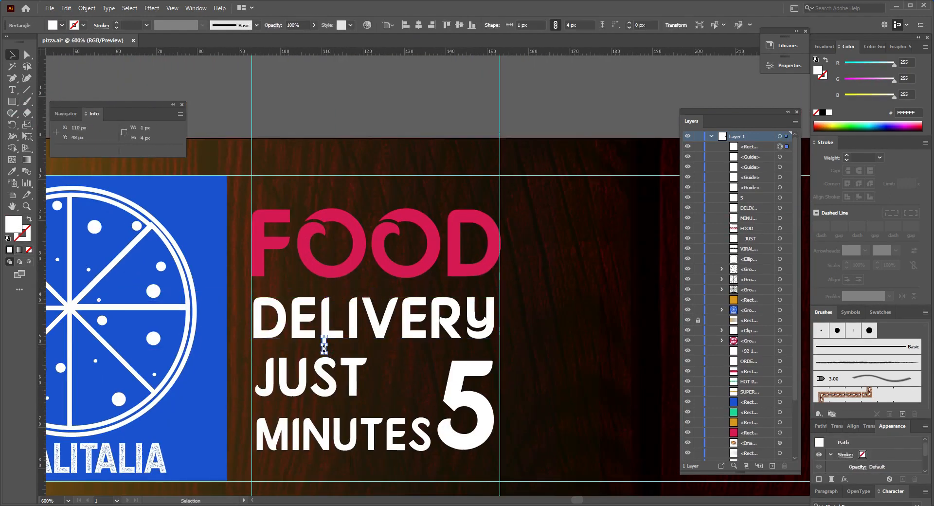
Step: Compare the gaps between the delivery text lines using the 1 × 4 px spacer and delete it
key(ctrl+plus)
key(ctrl+plus)
drag(479, 274, 473, 285)
drag(474, 284, 480, 169)
drag(481, 162, 483, 395)
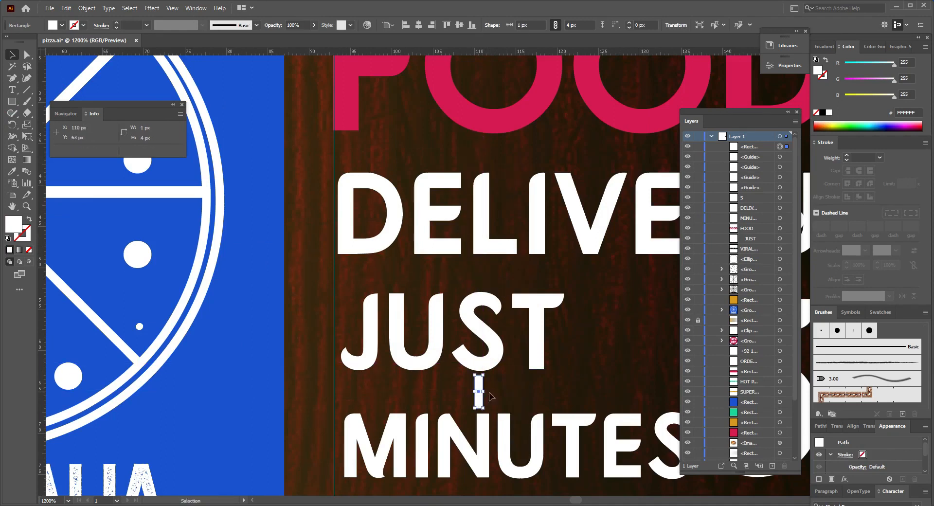
key(Delete)
Step: Delete all the guides around the delivery text and save the file
key(ctrl+minus)
key(ctrl+minus)
key(ctrl+minus)
key(ctrl+minus)
key(ctrl+minus)
drag(282, 195, 267, 339)
shift+drag(437, 78, 583, 81)
key(Delete)
key(ctrl+1)
key(ctrl+s)
Step: Select the black logo and the orange-background logo copy below the banner
drag(263, 379, 149, 414)
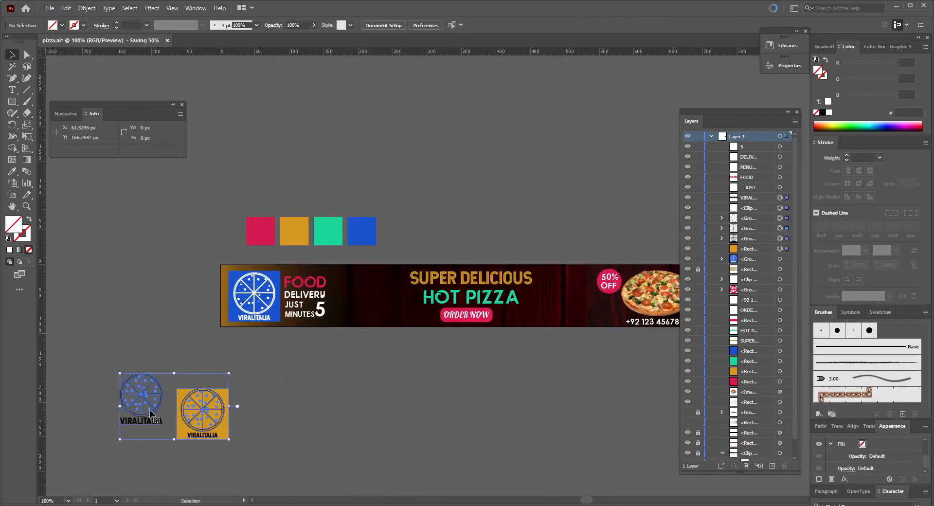